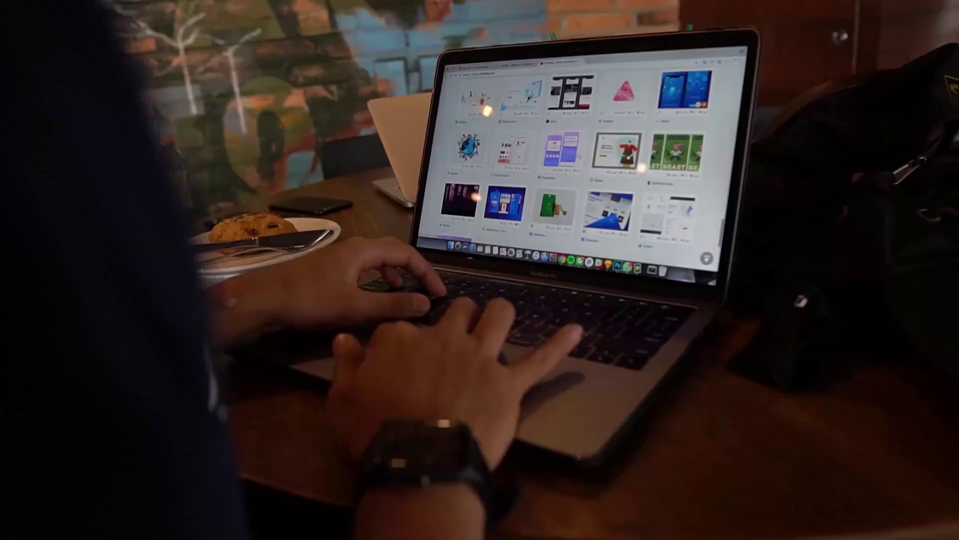
- Load more shots into the grid, then bring the Brave window back from the taskbar
scroll(580, 160, down, 6)
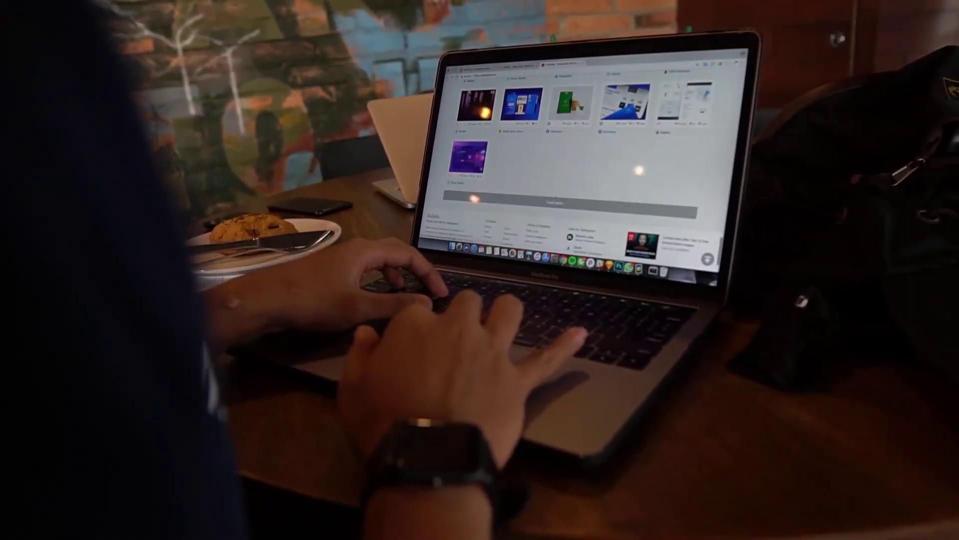
click(474, 199)
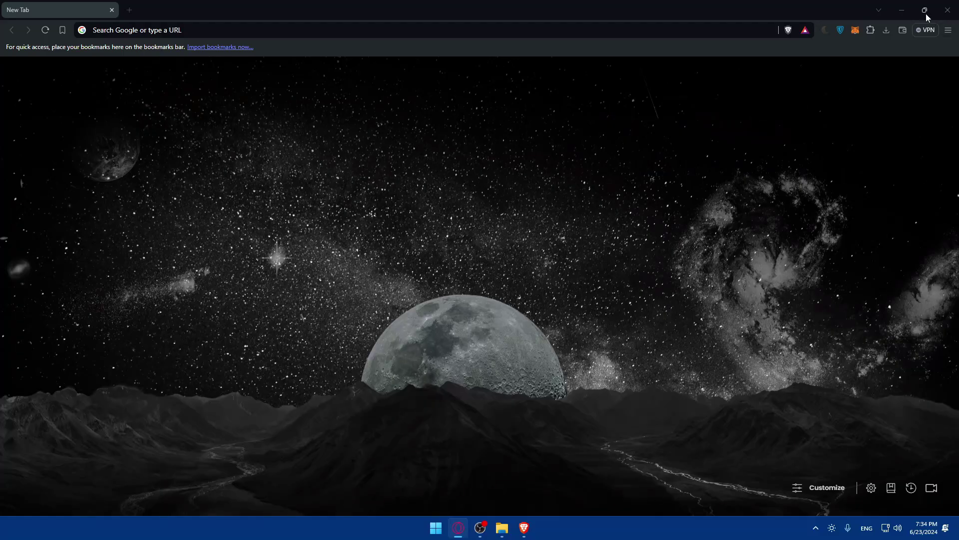
click(901, 10)
click(524, 527)
click(523, 527)
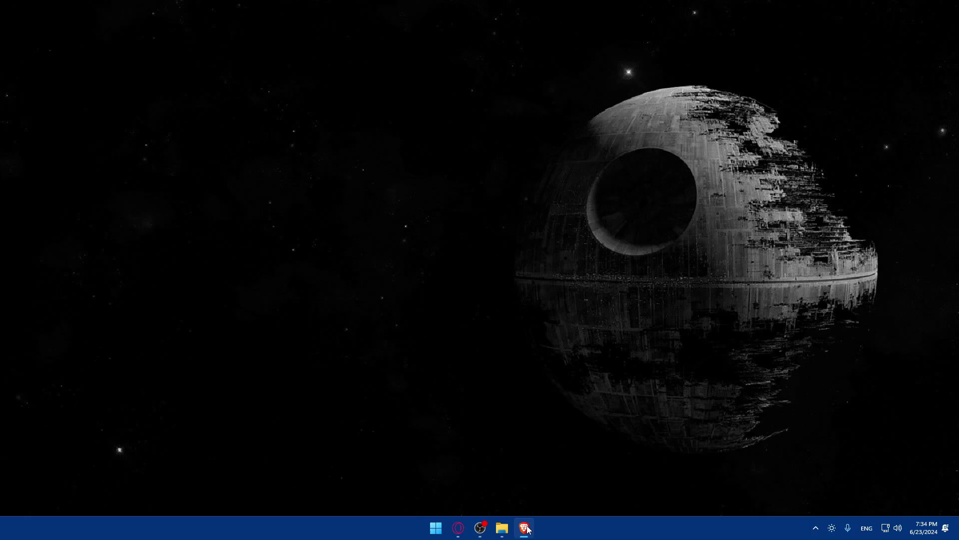
click(523, 527)
click(515, 379)
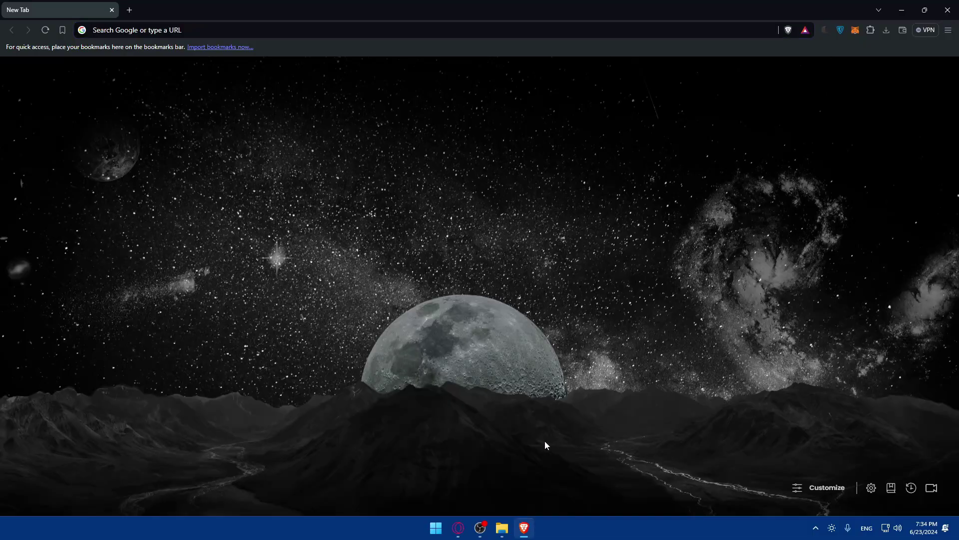
click(524, 527)
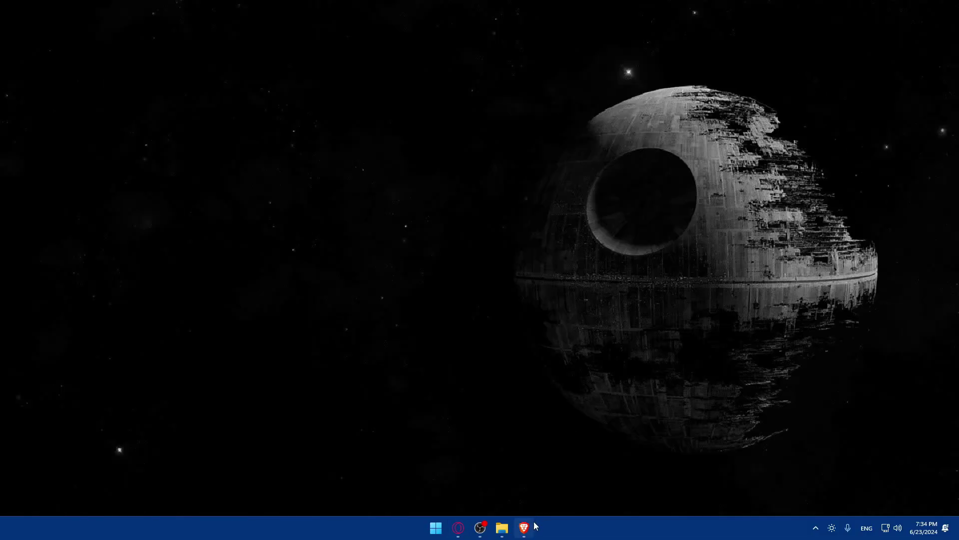
click(524, 527)
click(902, 11)
click(524, 527)
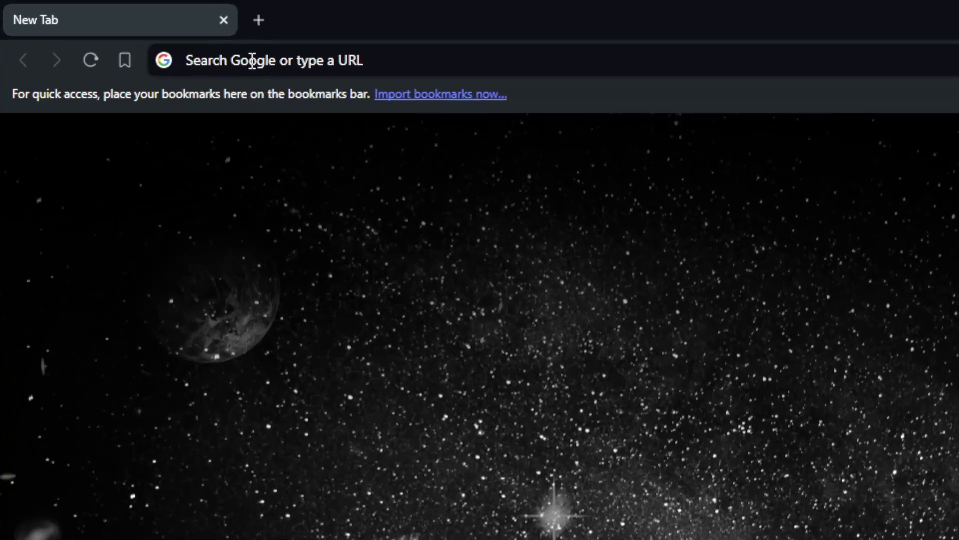
- Go to squarespace.com from the address bar
click(126, 30)
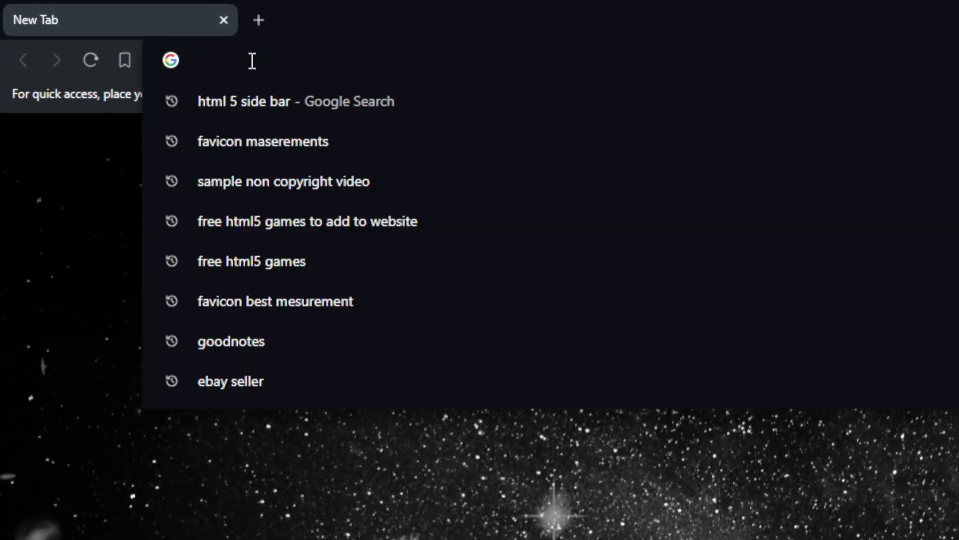
text(si)
key(Delete)
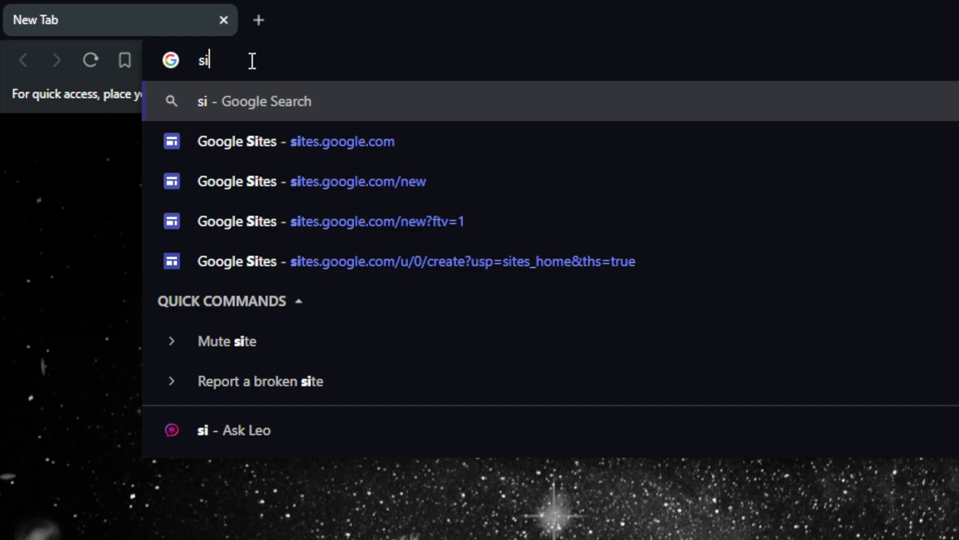
key(BackSpace)
text(qi)
key(BackSpace)
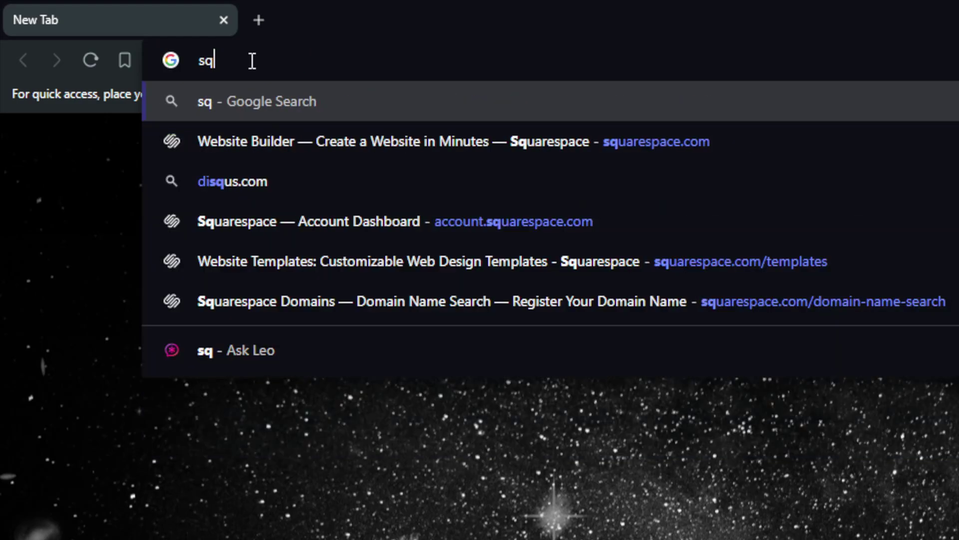
text(uareso)
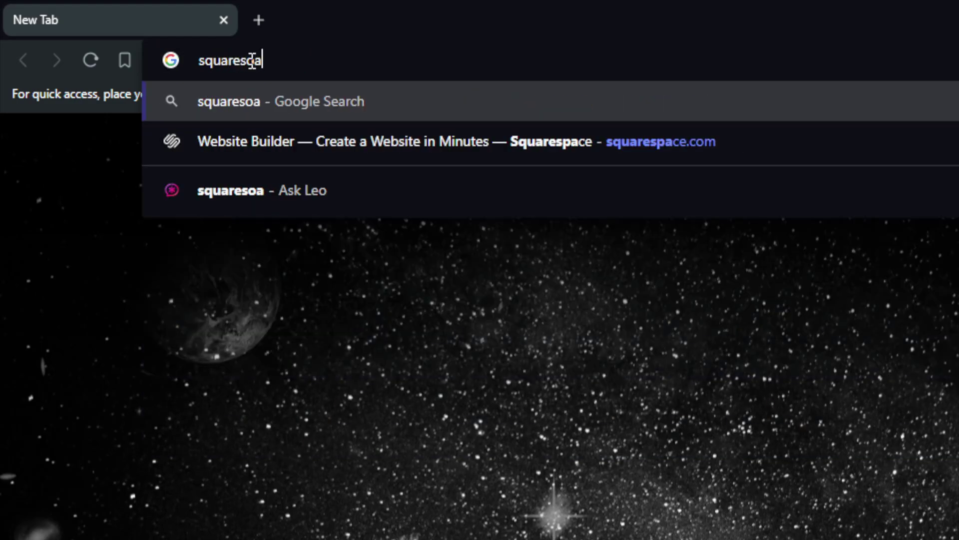
key(BackSpace)
text(pac)
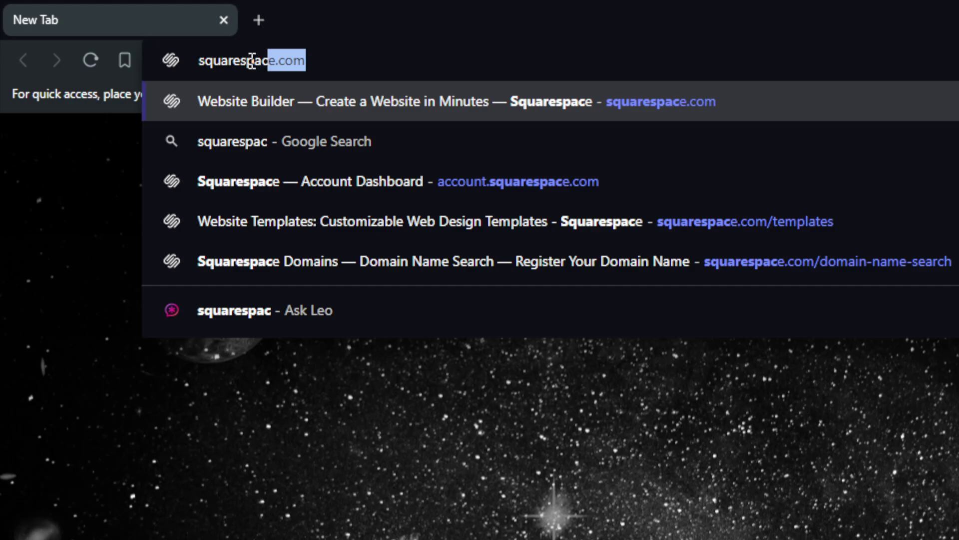
text(e.com)
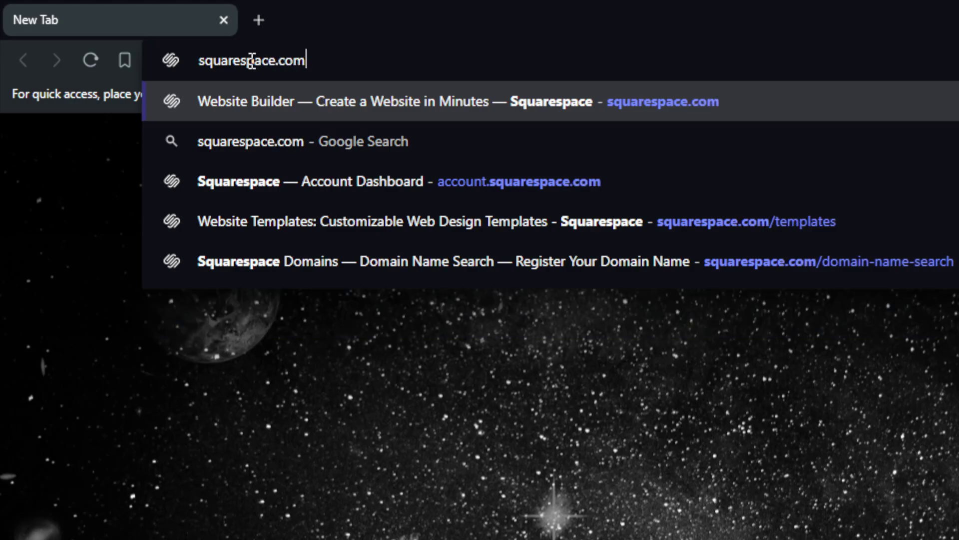
key(Return)
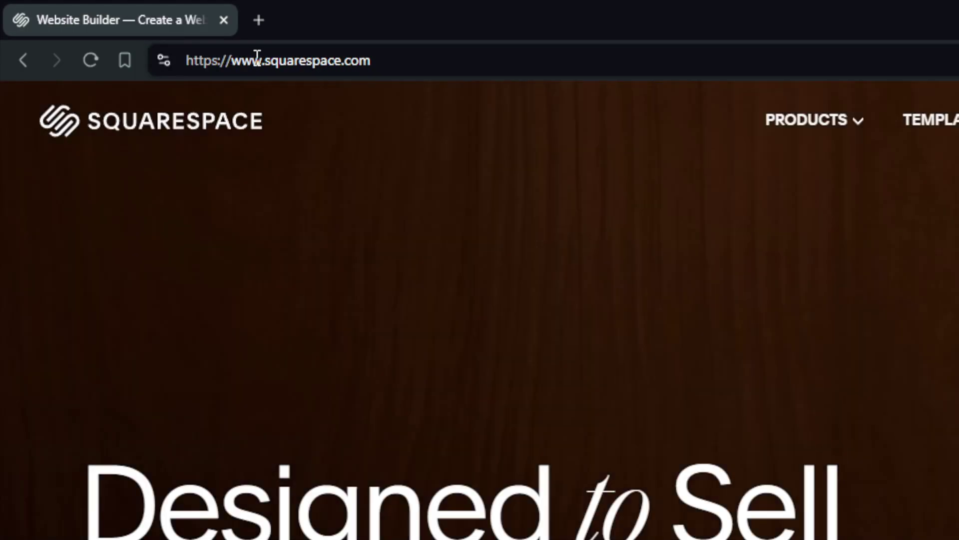
- In a new tab, search Google for 'google workspace' and open the official workspace.google.com site
click(258, 22)
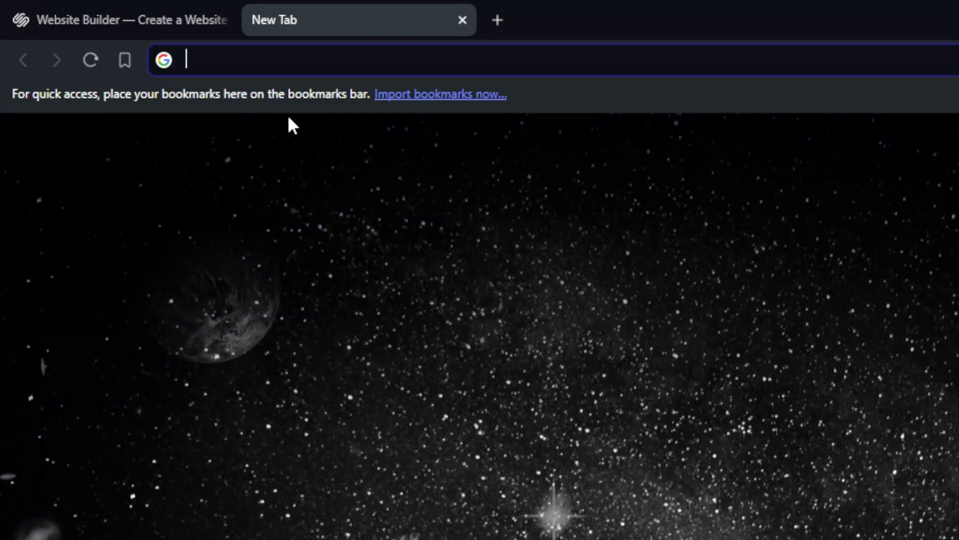
text(gi)
key(BackSpace)
key(BackSpace)
text(go)
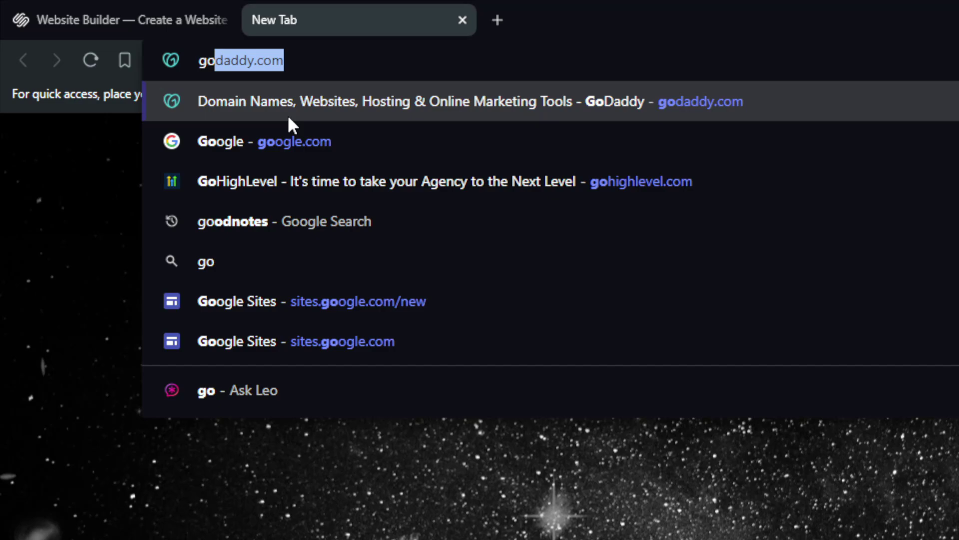
text(ogle wor)
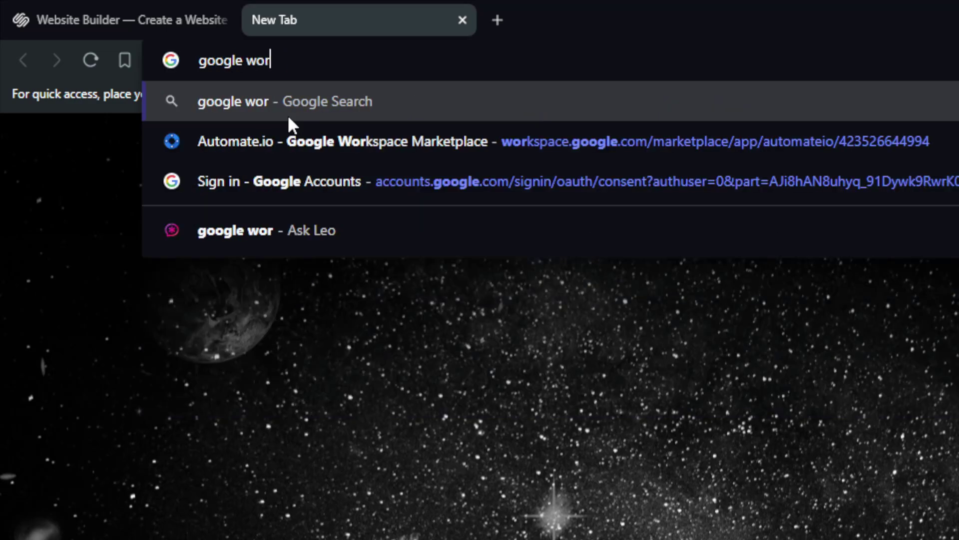
text(kspace)
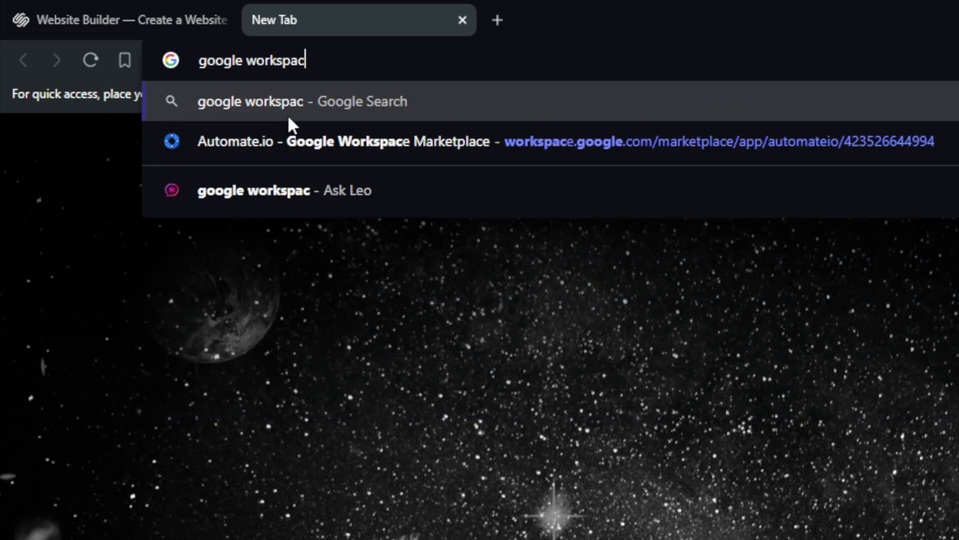
key(Return)
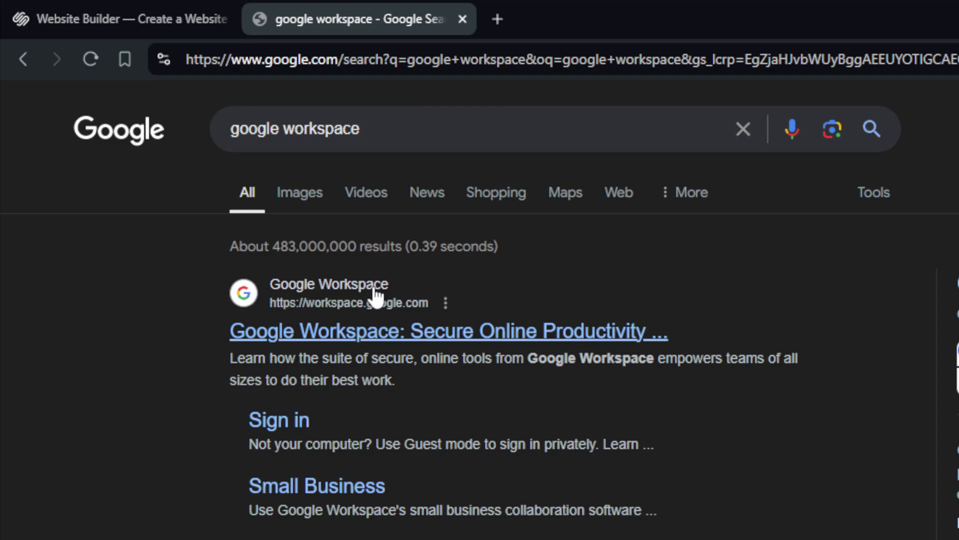
click(378, 331)
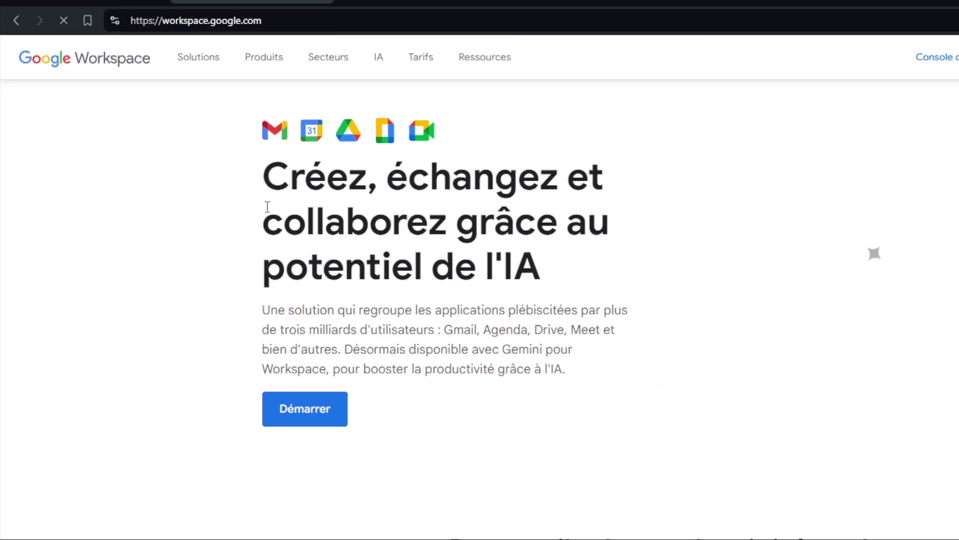
- Set the newsletter form's country to États-Unis
scroll(596, 189, down, 20)
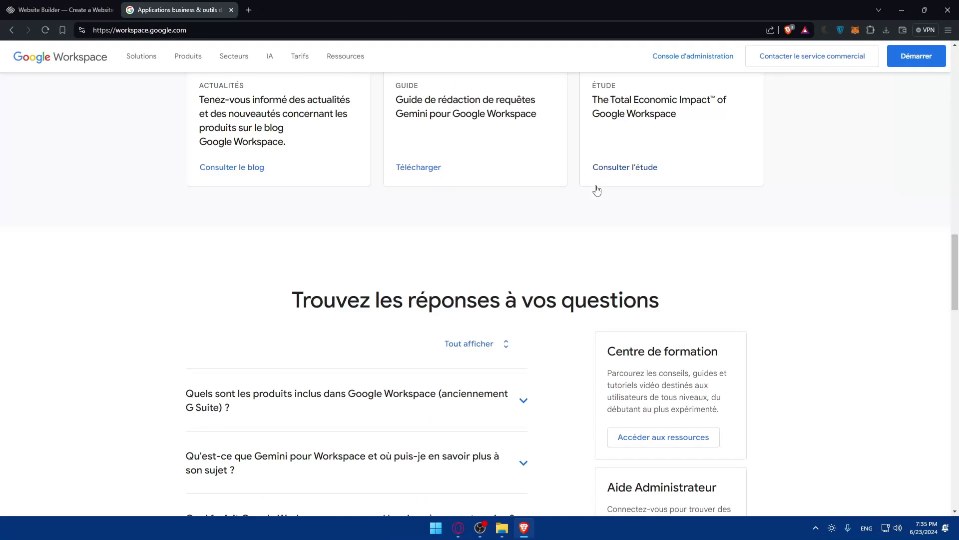
scroll(600, 191, up, 2)
click(543, 129)
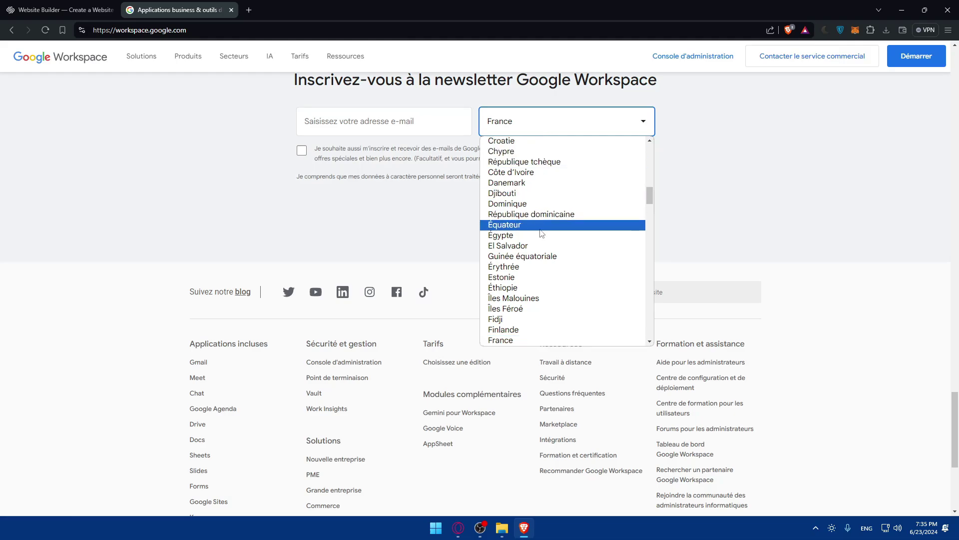
key(Down)
key(Down)
key(Page_Down)
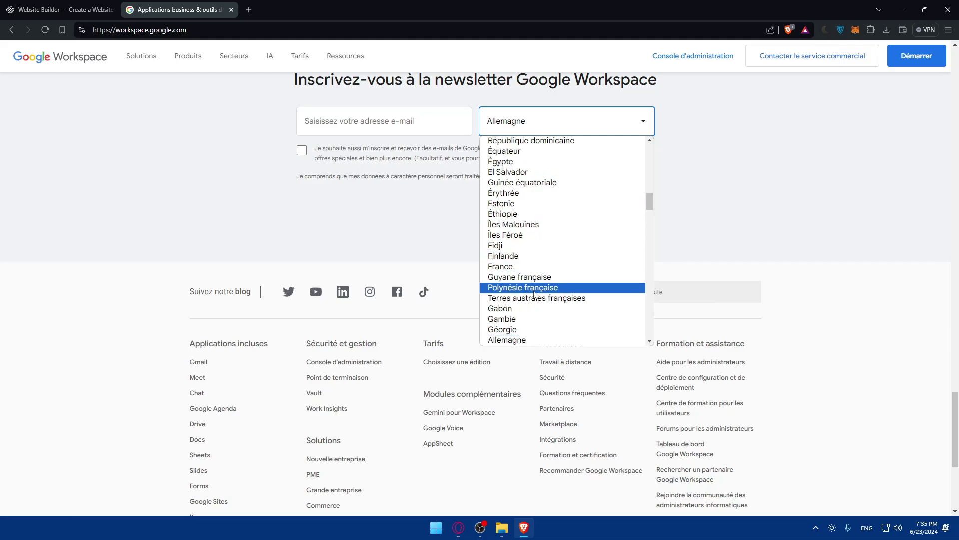
scroll(525, 251, up, 12)
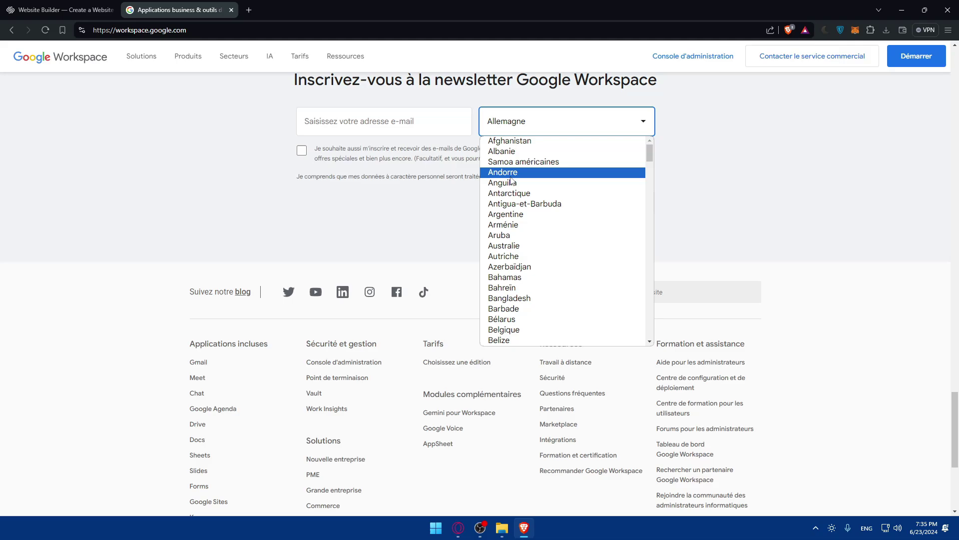
scroll(508, 198, down, 9)
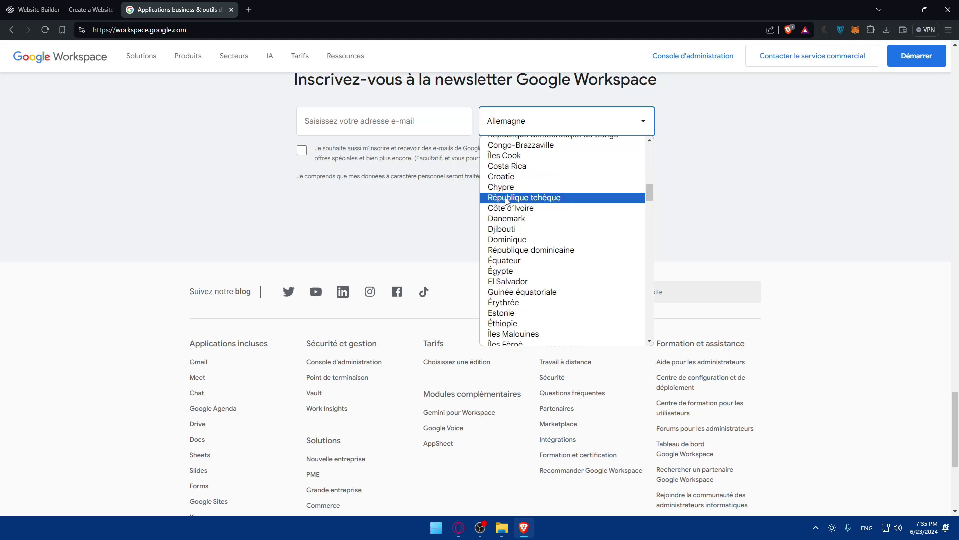
key(u)
scroll(507, 244, down, 5)
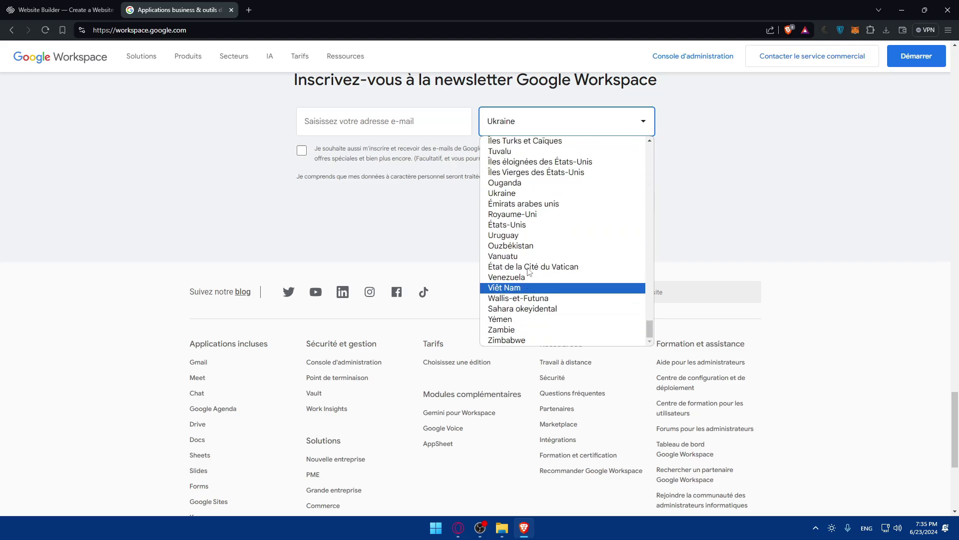
click(514, 224)
- Switch the Google Workspace site language to English from the footer
scroll(489, 218, up, 2)
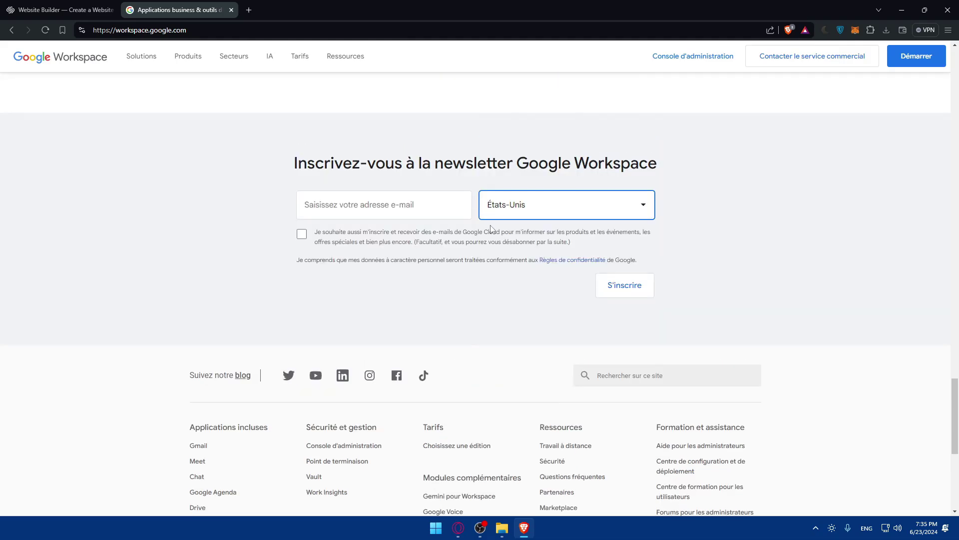
scroll(505, 237, down, 7)
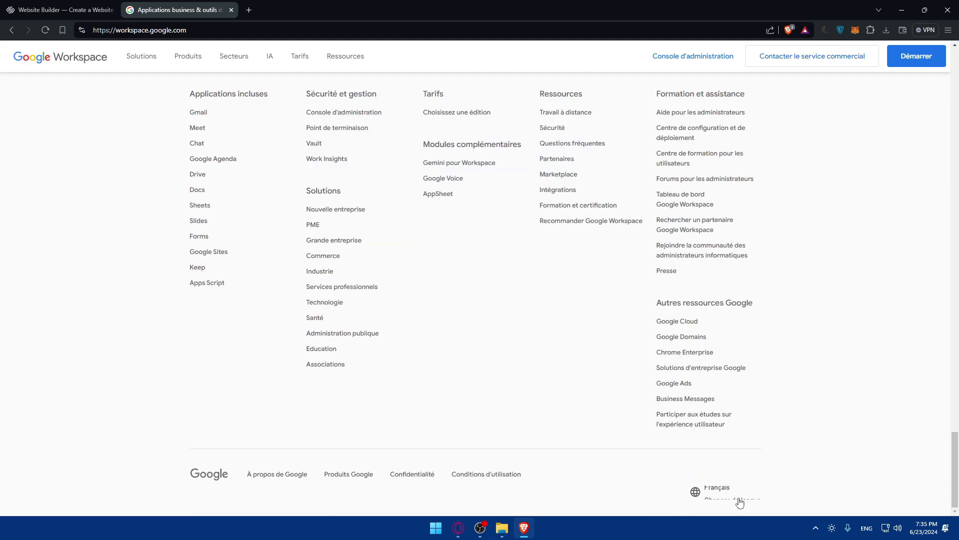
scroll(712, 490, down, 2)
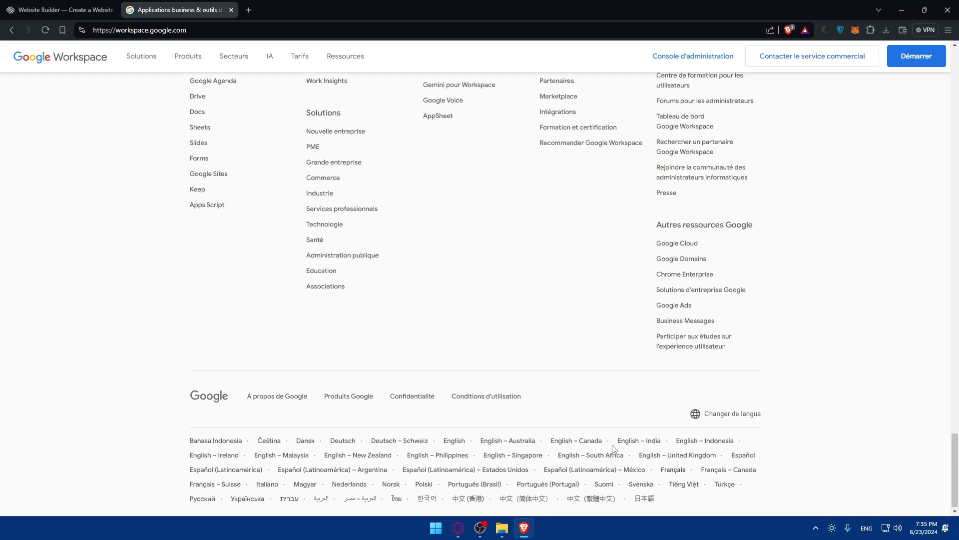
click(455, 440)
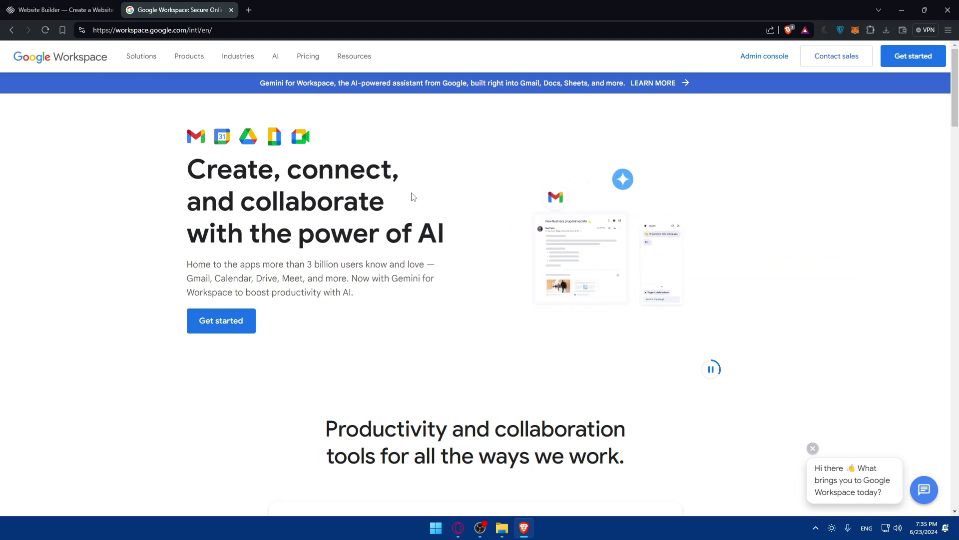
- Return to the Squarespace tab and glance at the browser profile options
click(59, 5)
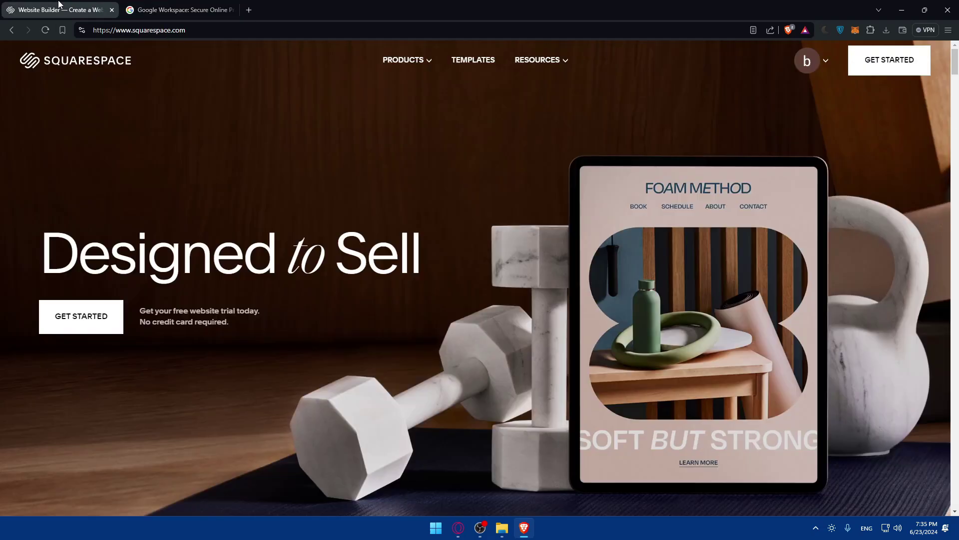
click(816, 73)
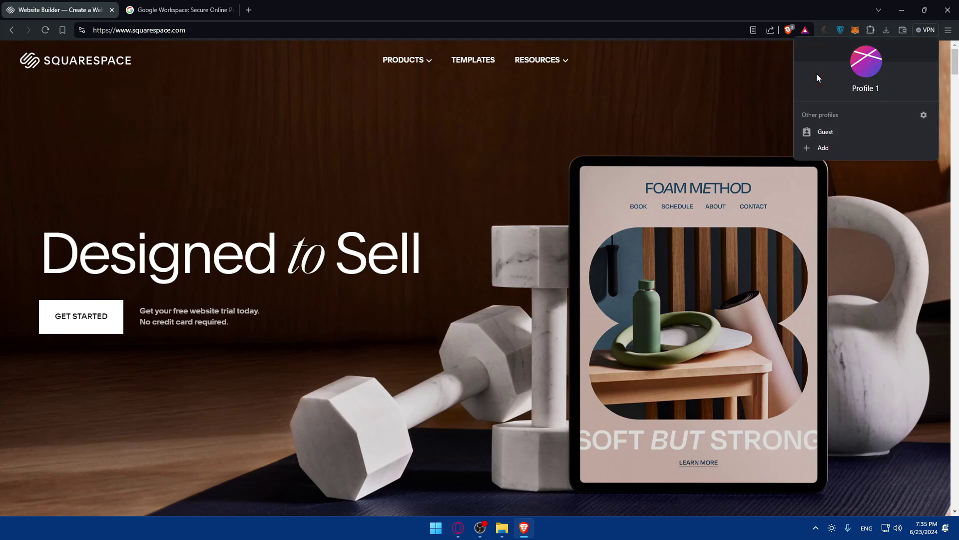
click(712, 79)
- Open Squarespace's create-account page in a private window, then close that window
key(ctrl+shift+n)
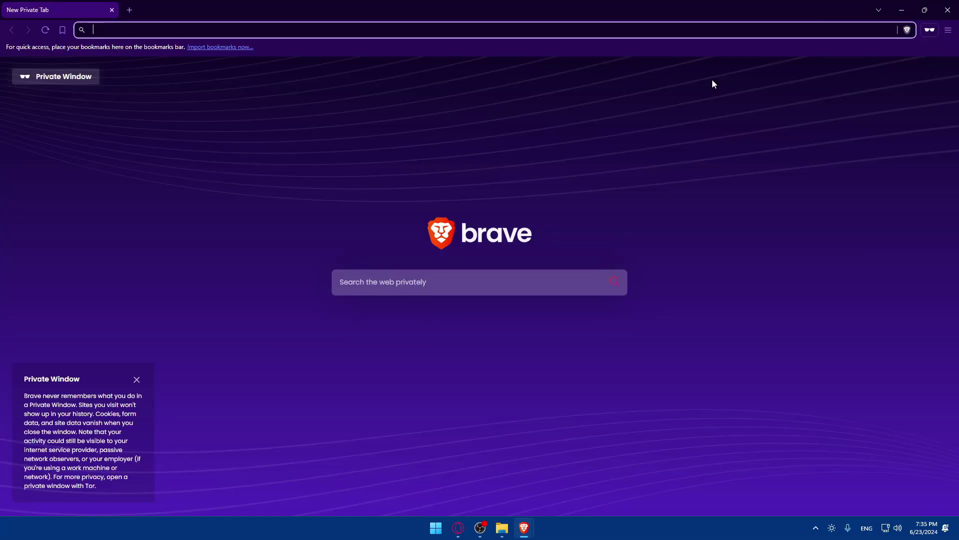
text(w)
key(BackSpace)
key(BackSpace)
text(squarespace.com)
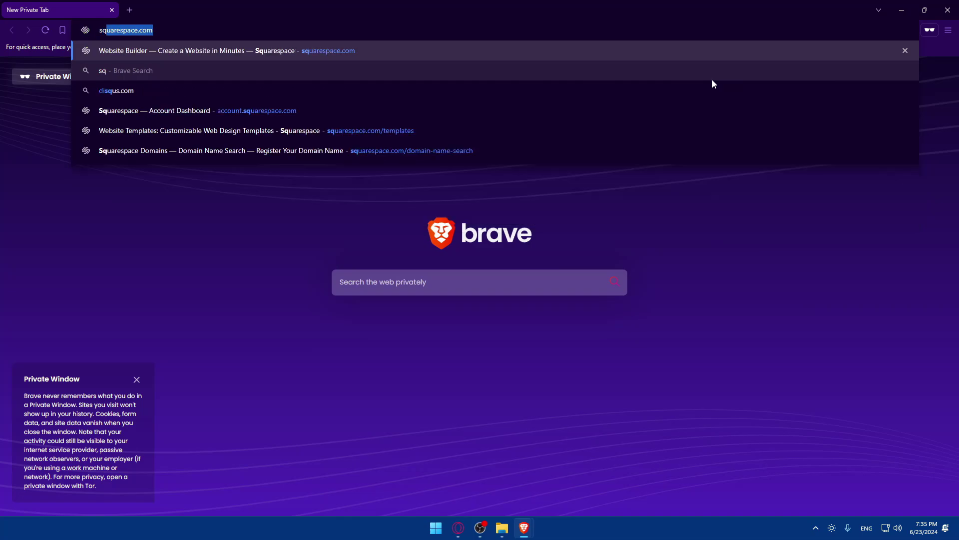
key(Return)
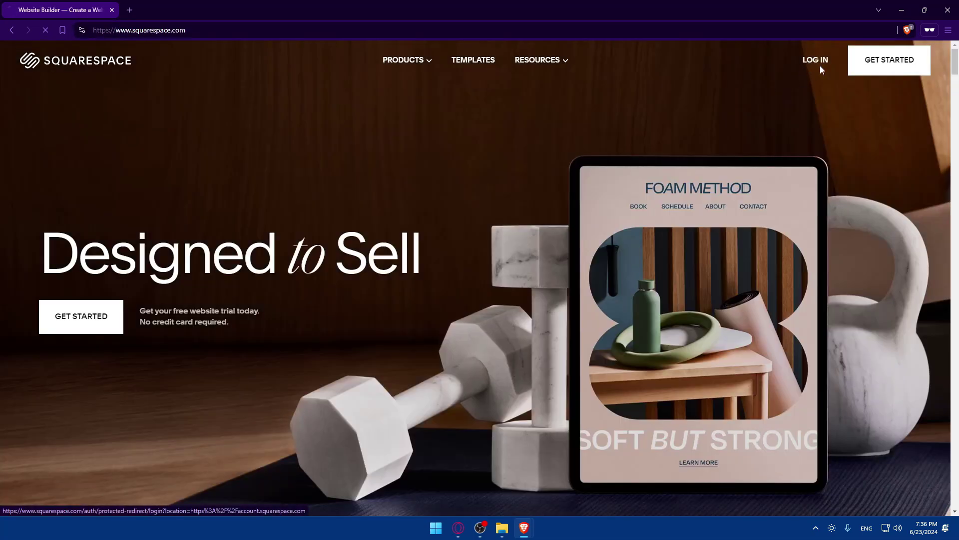
click(820, 66)
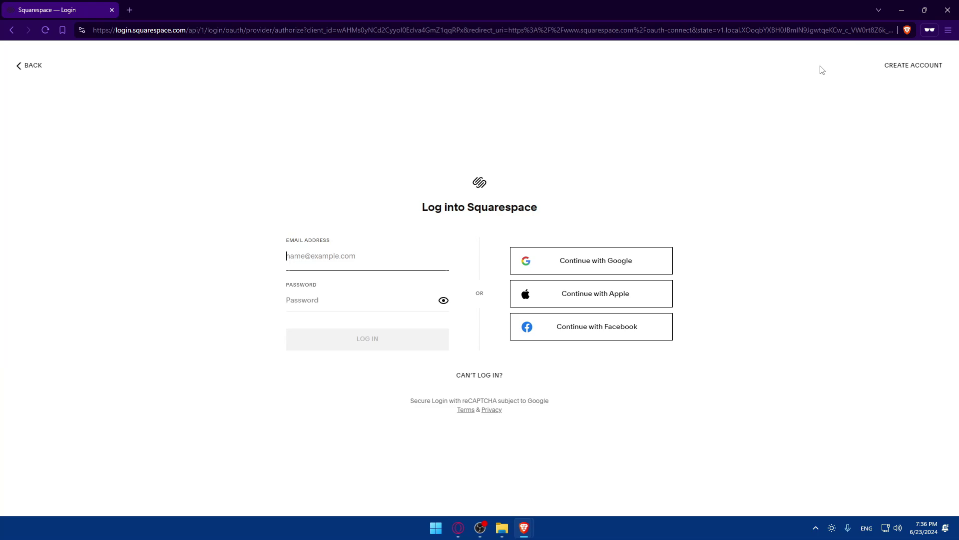
click(906, 69)
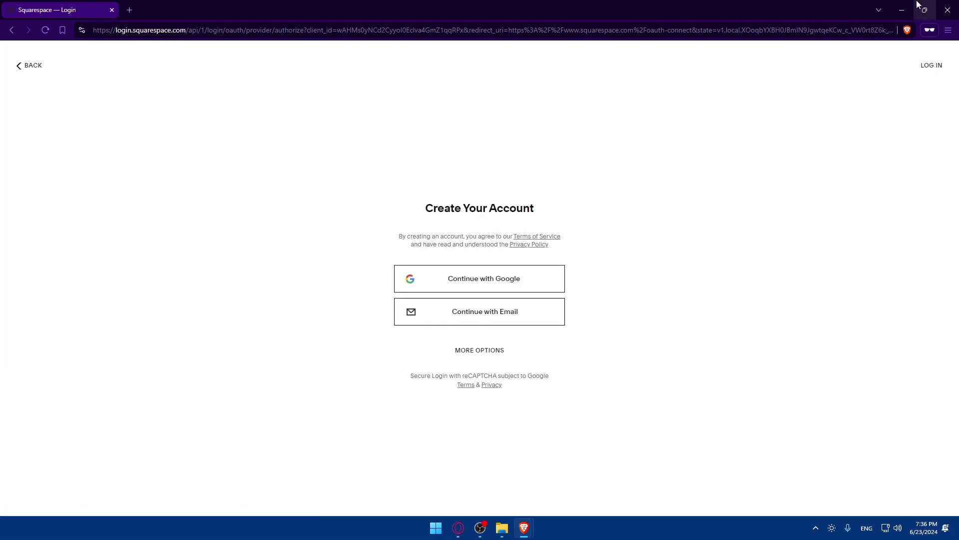
click(948, 10)
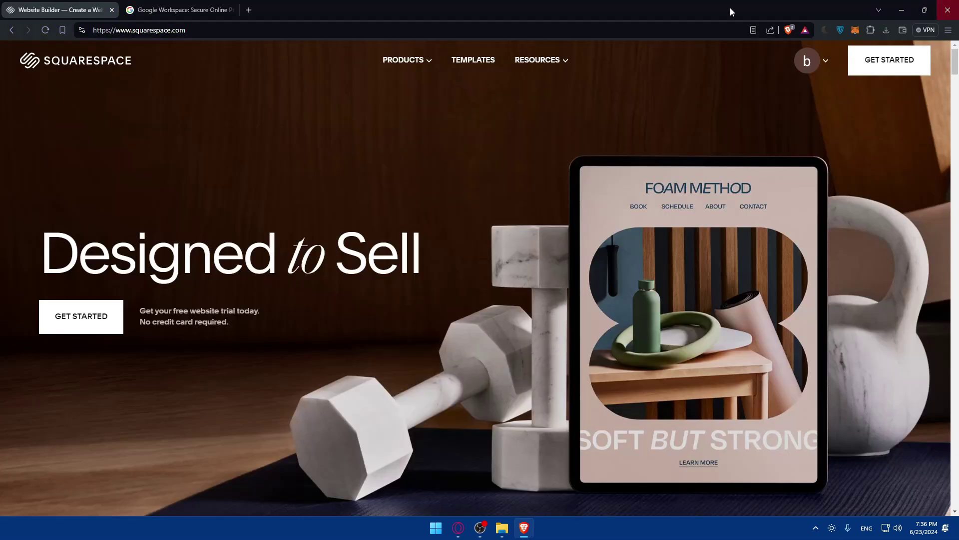
- Start the Workspace signup with business name omix and team size 'Just you', continuing to contact info
click(174, 4)
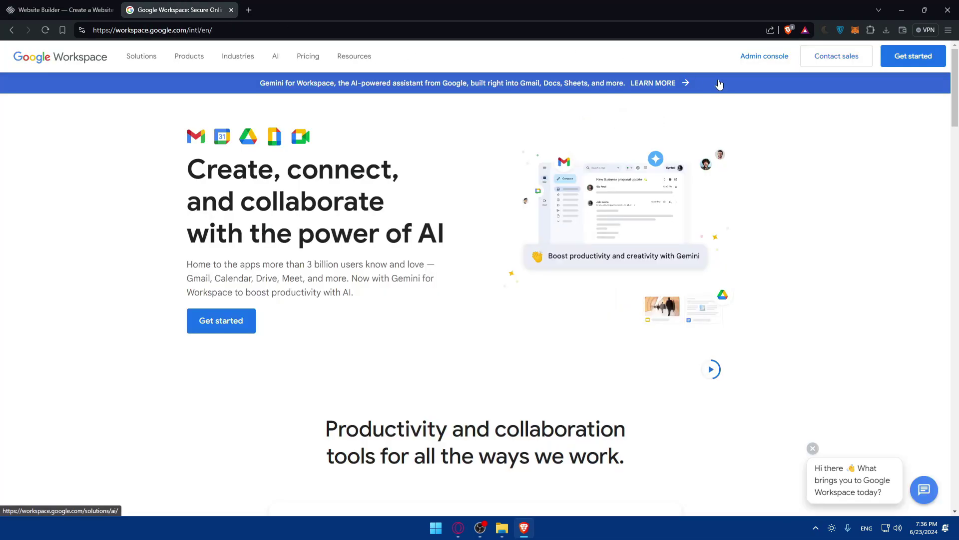
click(887, 58)
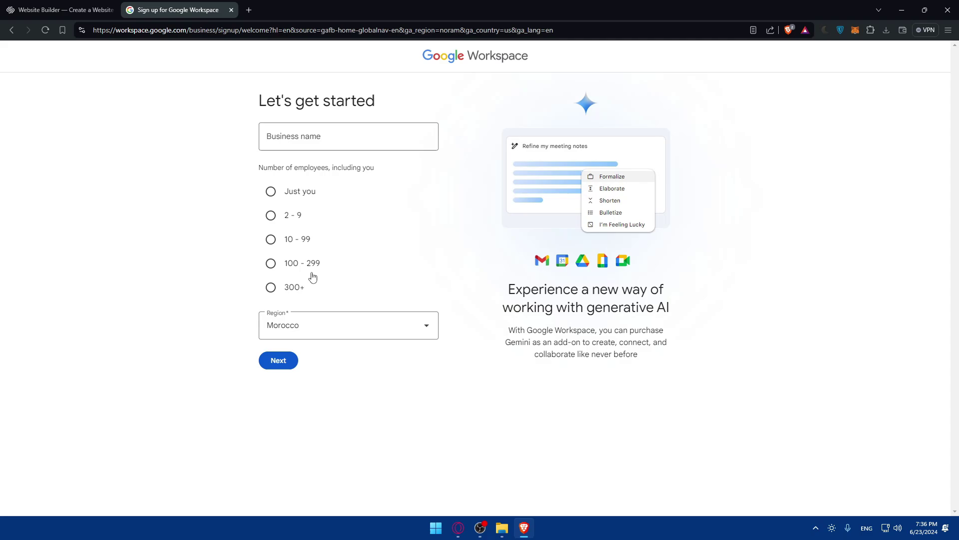
click(312, 135)
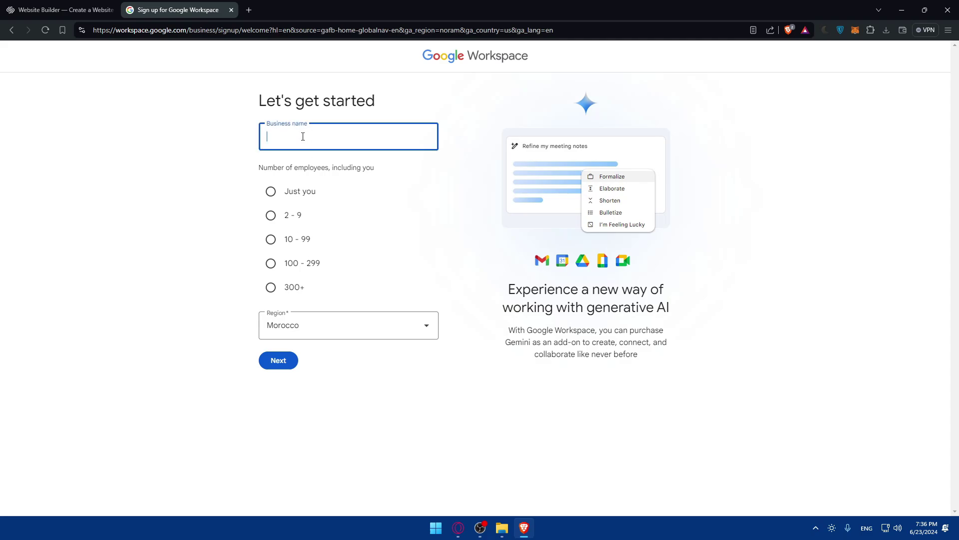
click(271, 191)
click(276, 358)
click(406, 187)
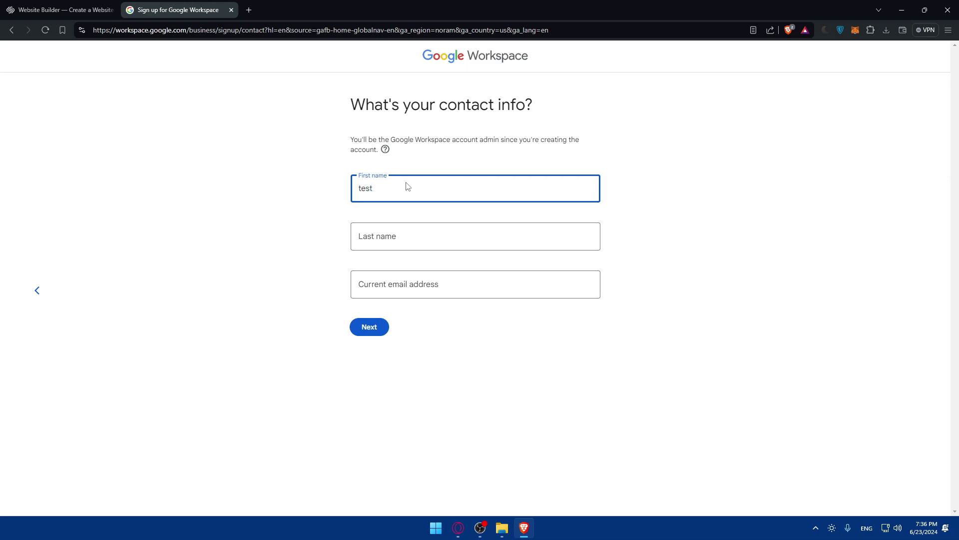
- Enter the first name, last name and current email address, then submit the contact info
click(384, 232)
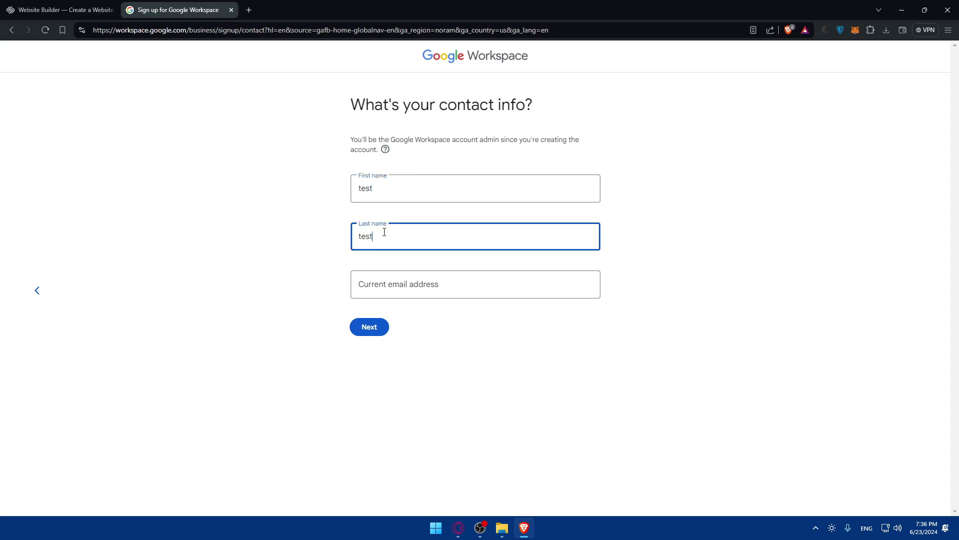
text(tester)
click(396, 283)
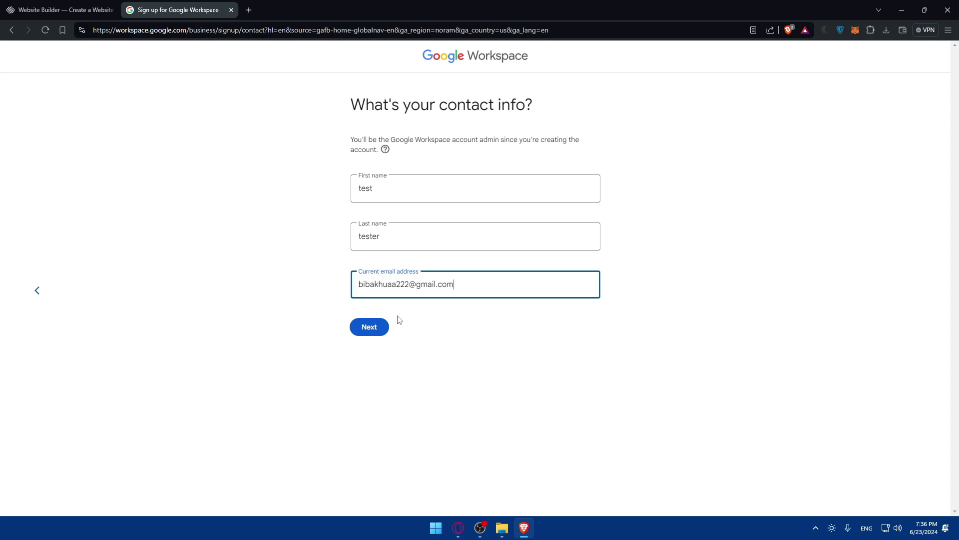
click(377, 322)
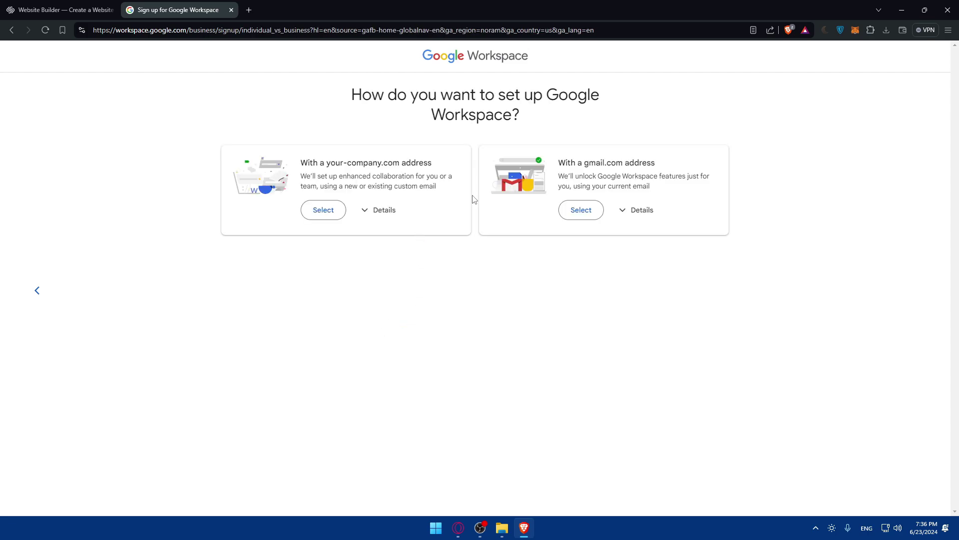
- Pick the gmail.com setup, attempt the 14-day trial twice dismissing card verification, then back out
click(588, 212)
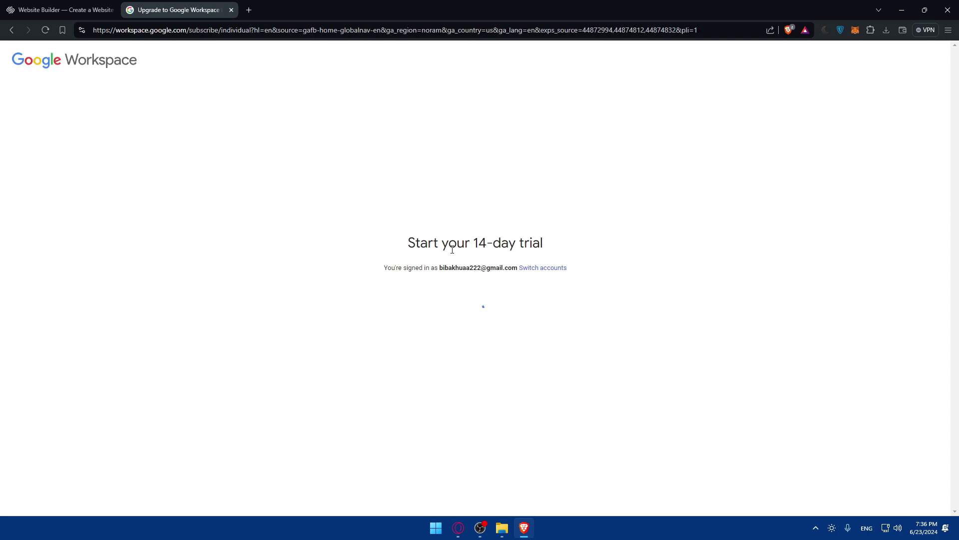
drag(453, 249, 548, 242)
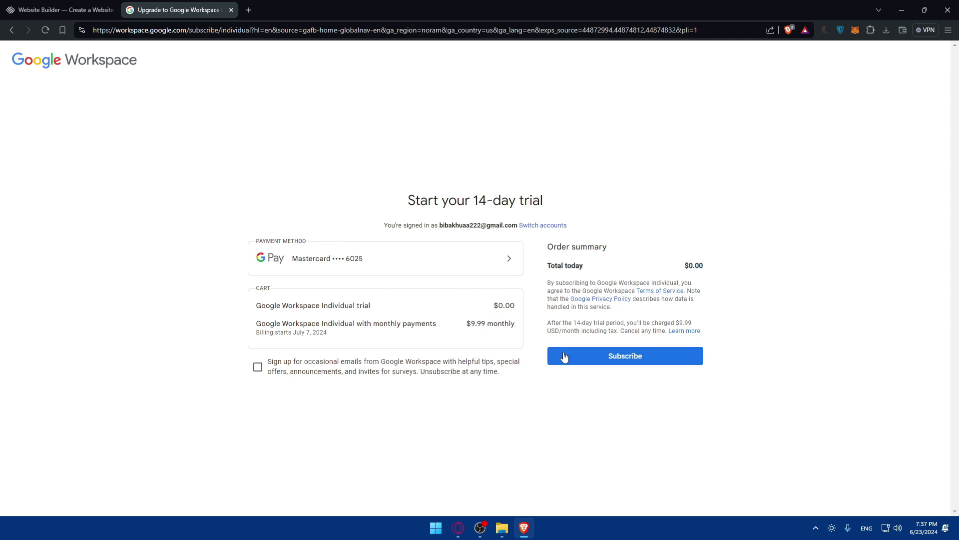
click(593, 353)
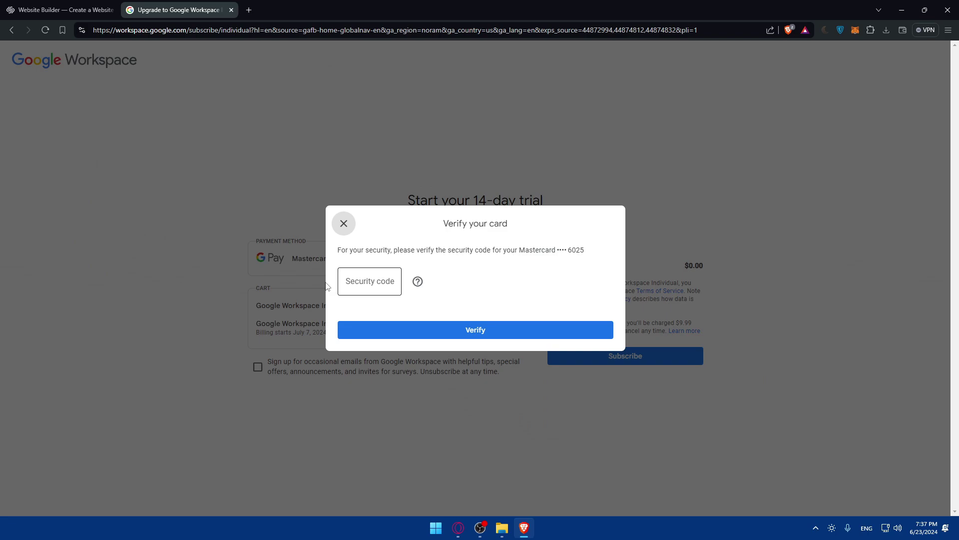
click(341, 223)
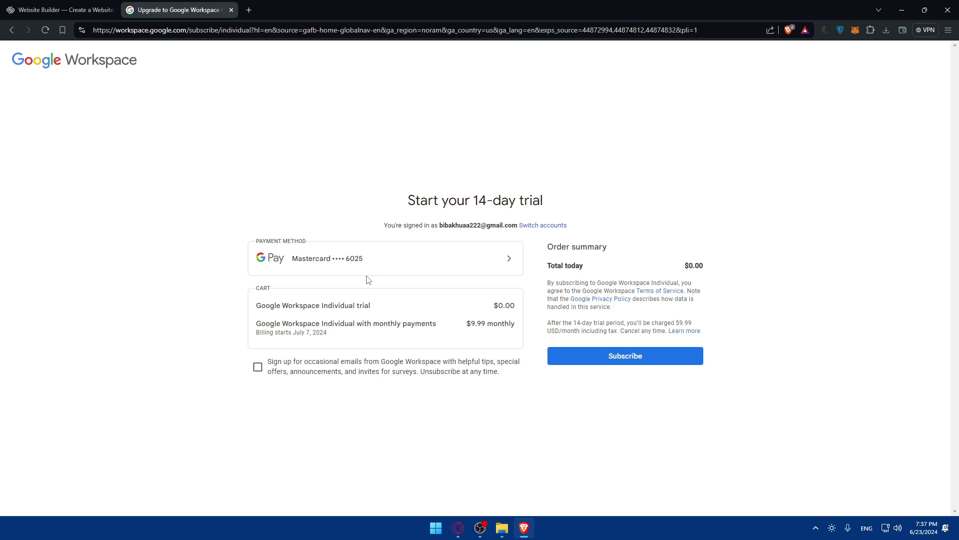
click(617, 361)
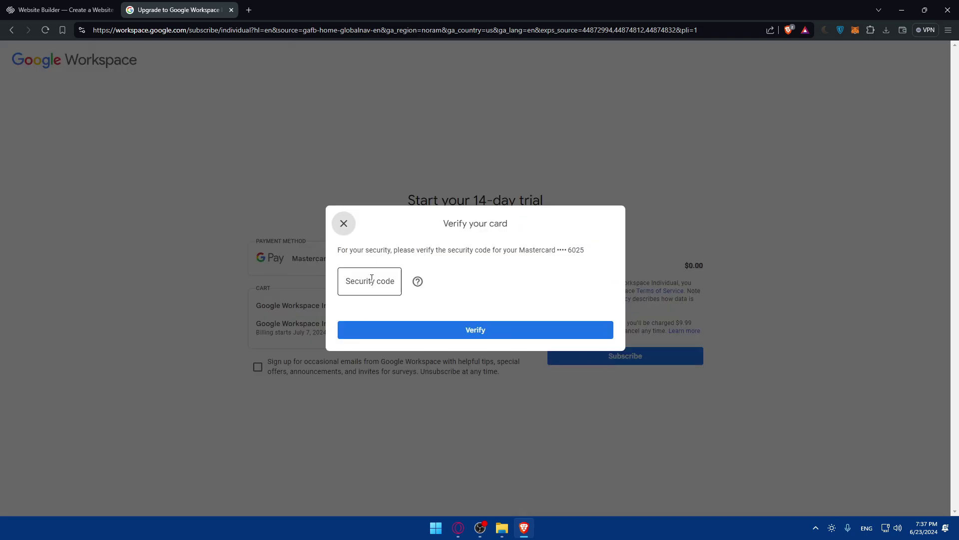
click(343, 224)
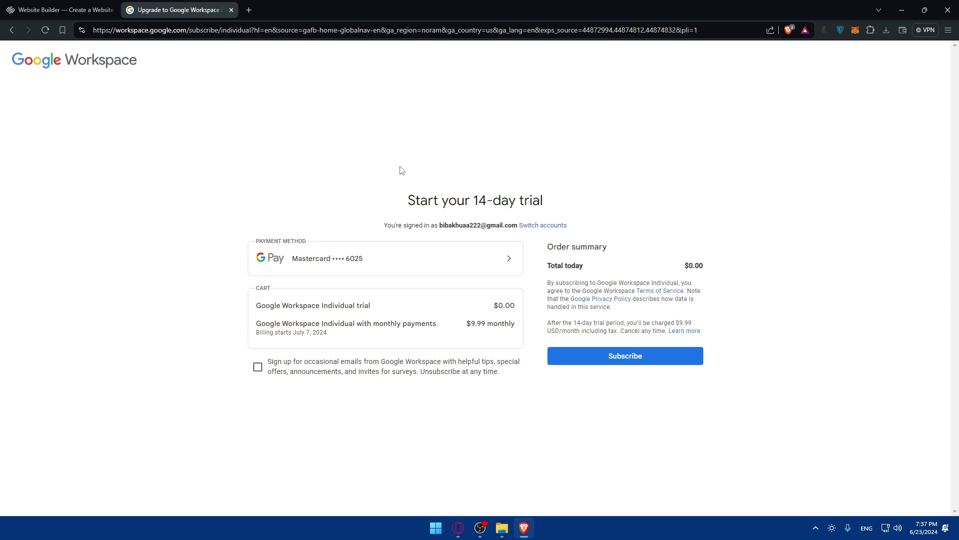
key(alt+Left)
key(alt+Left)
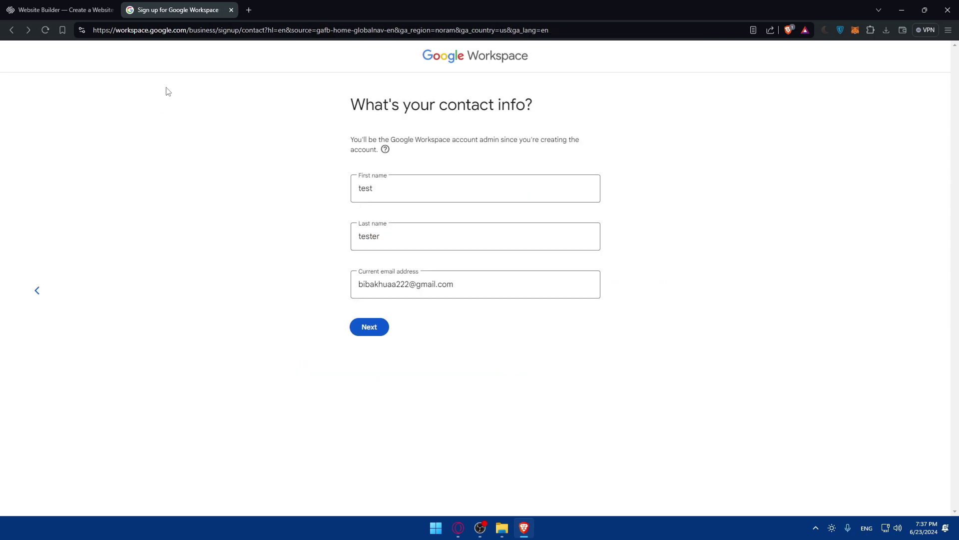
key(alt+Left)
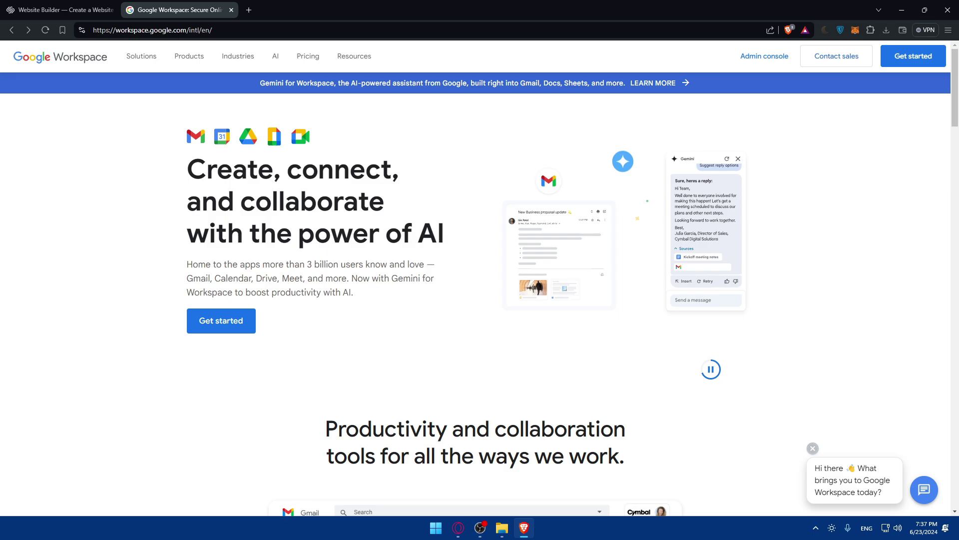
- Check the Squarespace account dashboard's Domains list (empty) and launch GET A DOMAIN in a new tab
key(ctrl+shift+Tab)
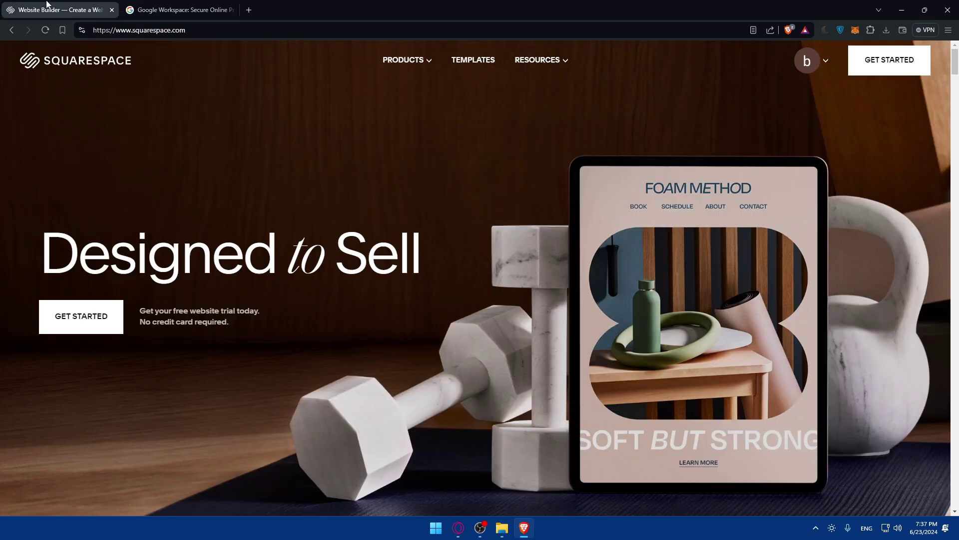
click(801, 73)
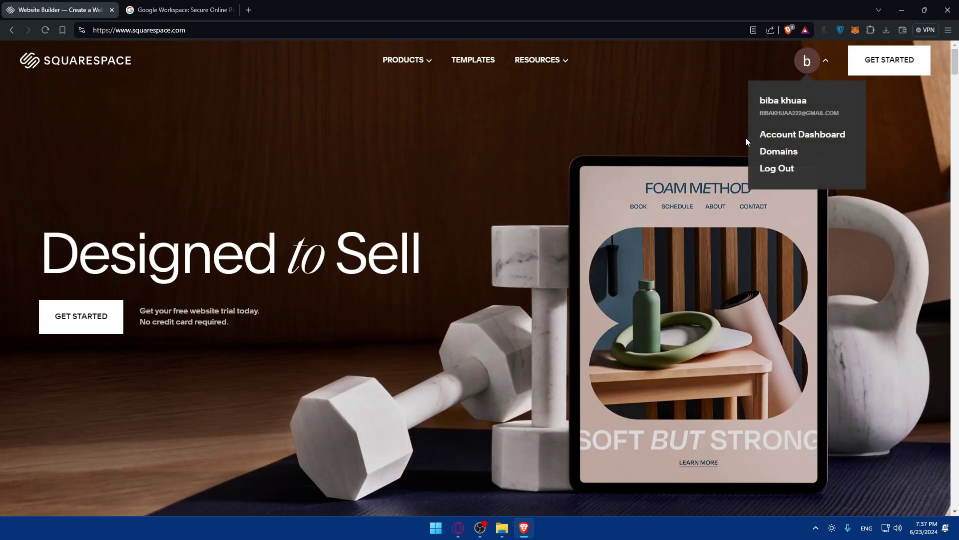
click(779, 135)
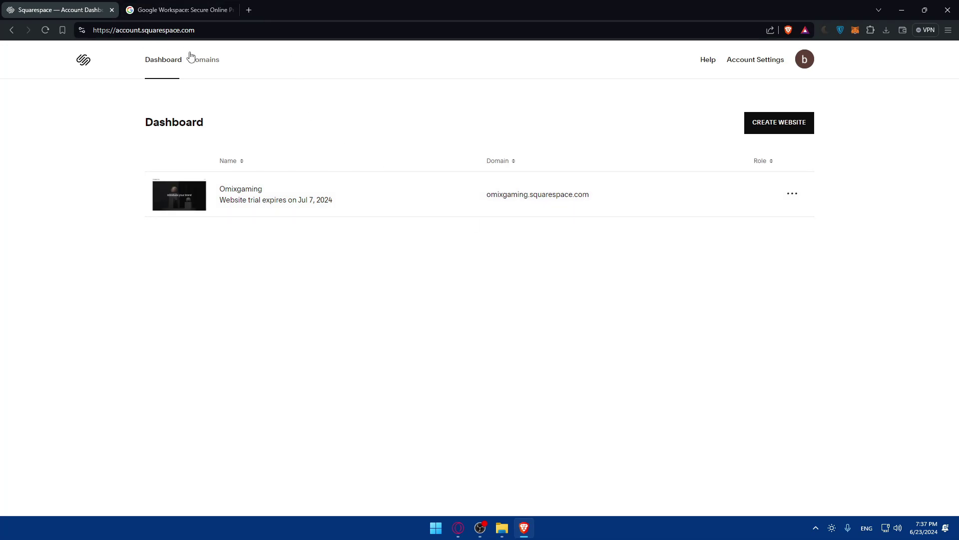
click(200, 66)
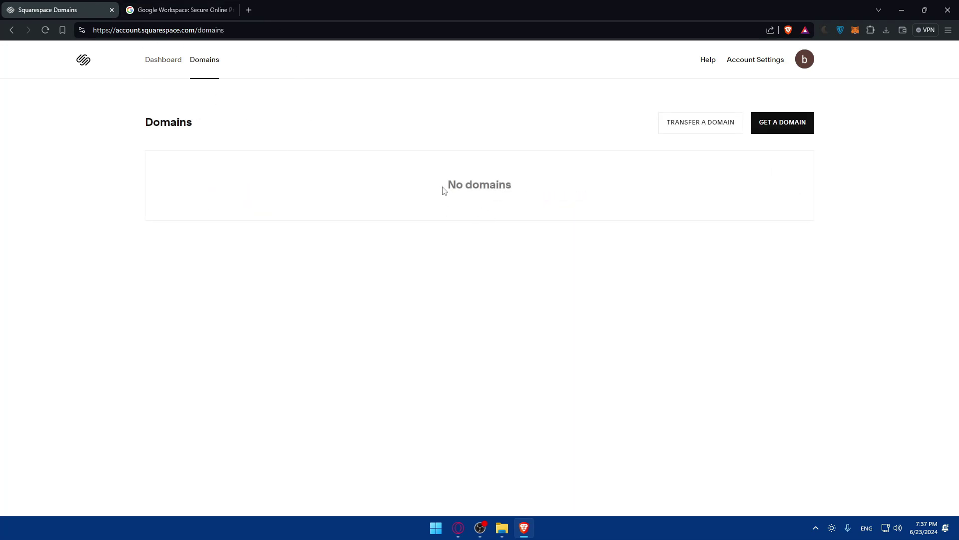
drag(441, 190, 559, 195)
click(555, 204)
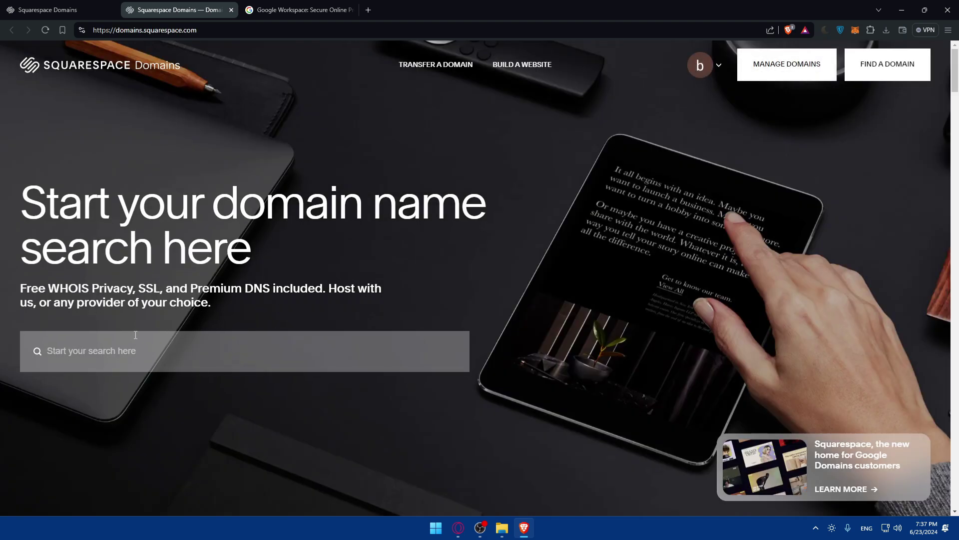
- Search for omixtester.com and add it to the cart at $12/yr
click(118, 349)
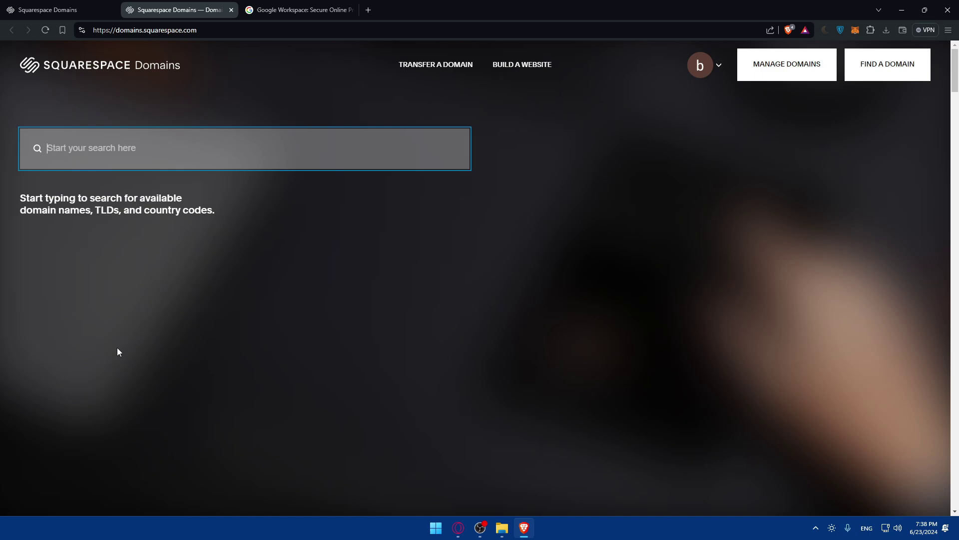
text(omix)
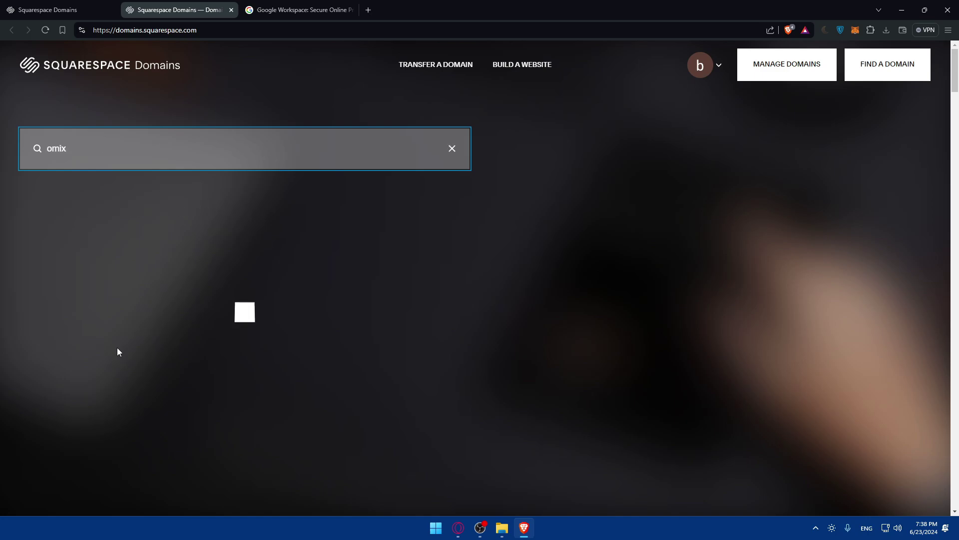
text(tester.)
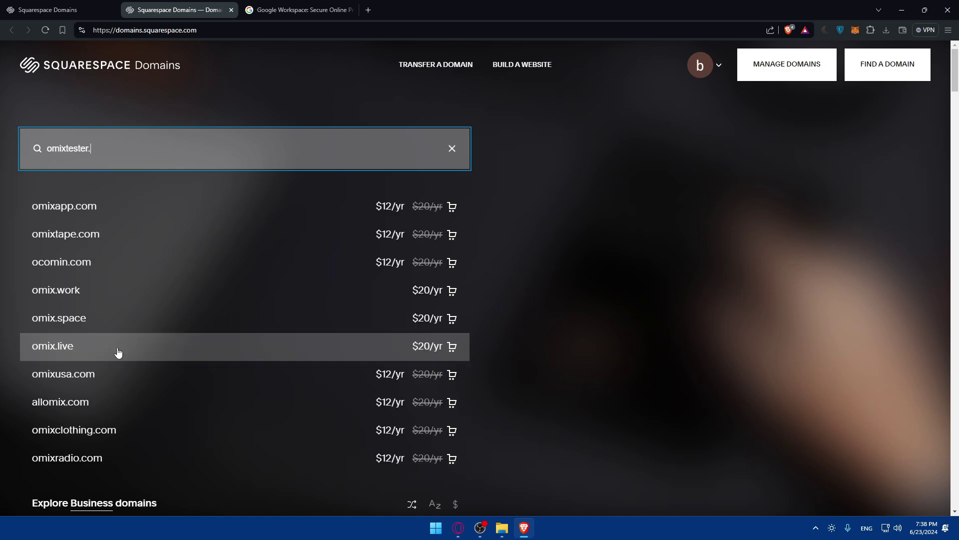
text(com)
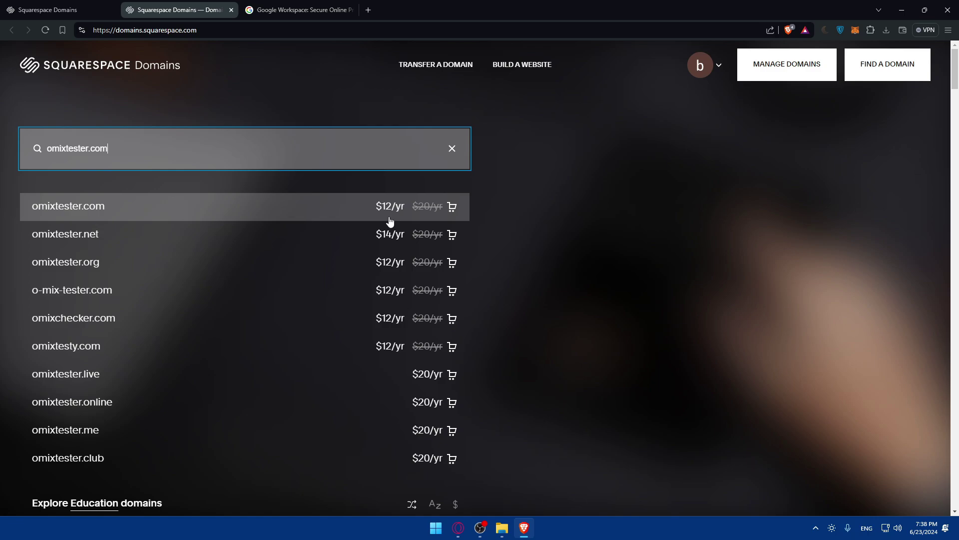
click(334, 212)
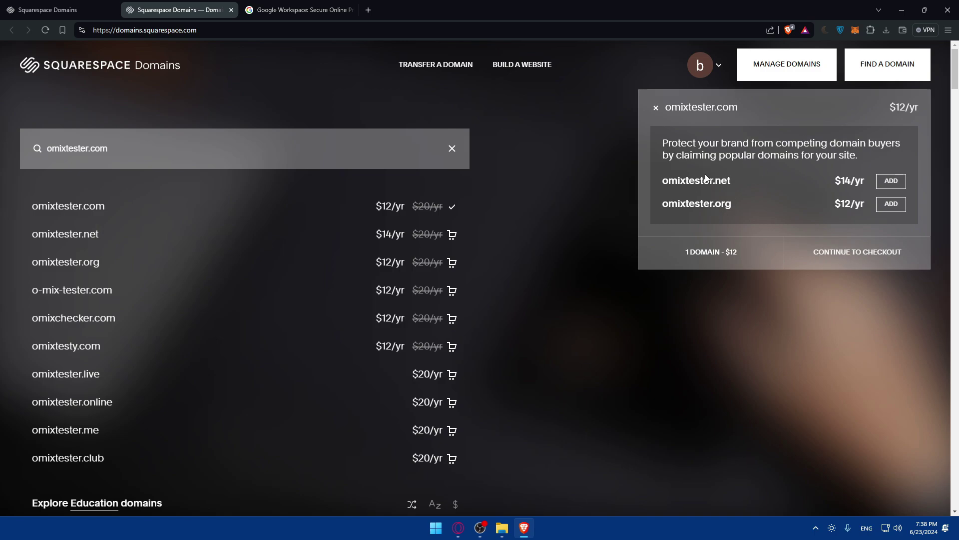
- Proceed to checkout for omixtester.com and review the Registration Term page and order summary
click(831, 256)
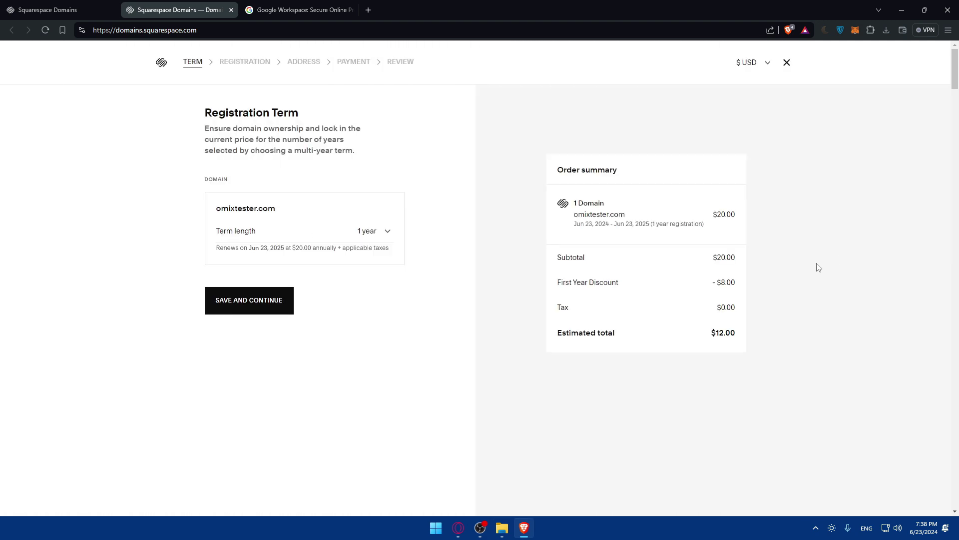
drag(207, 107, 332, 92)
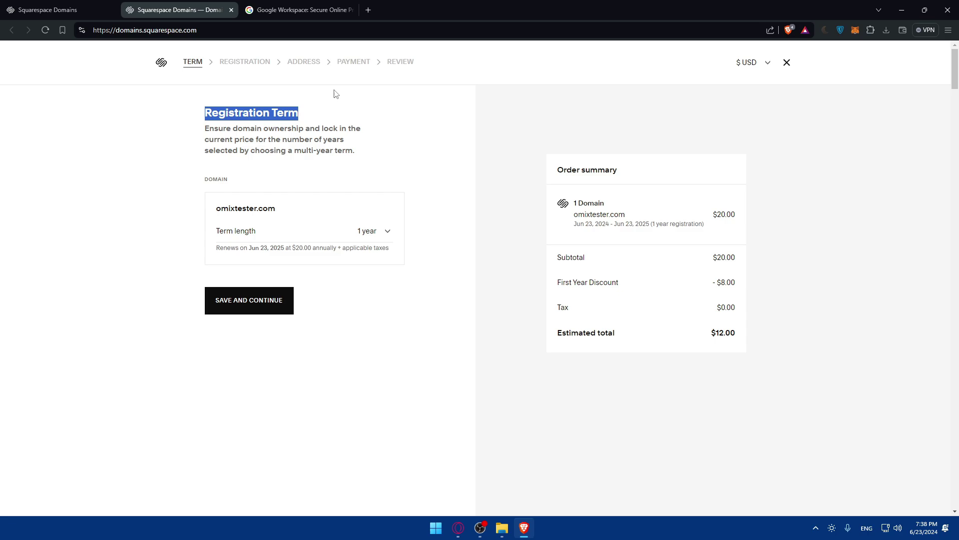
click(218, 128)
drag(205, 128, 377, 157)
click(377, 157)
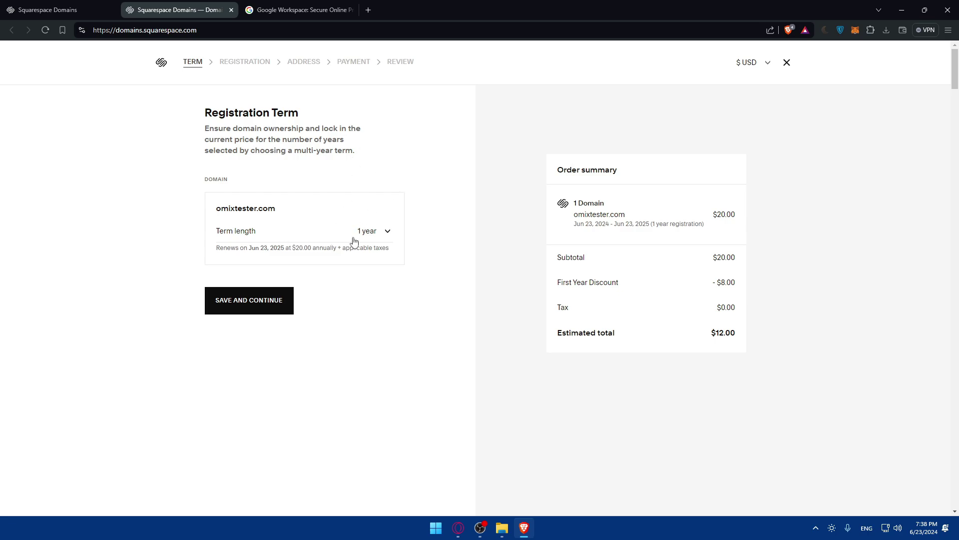
drag(711, 338, 744, 347)
- Set the registration term to 10 years ($192.00 total) and save to continue to registration
click(381, 230)
click(304, 255)
click(482, 266)
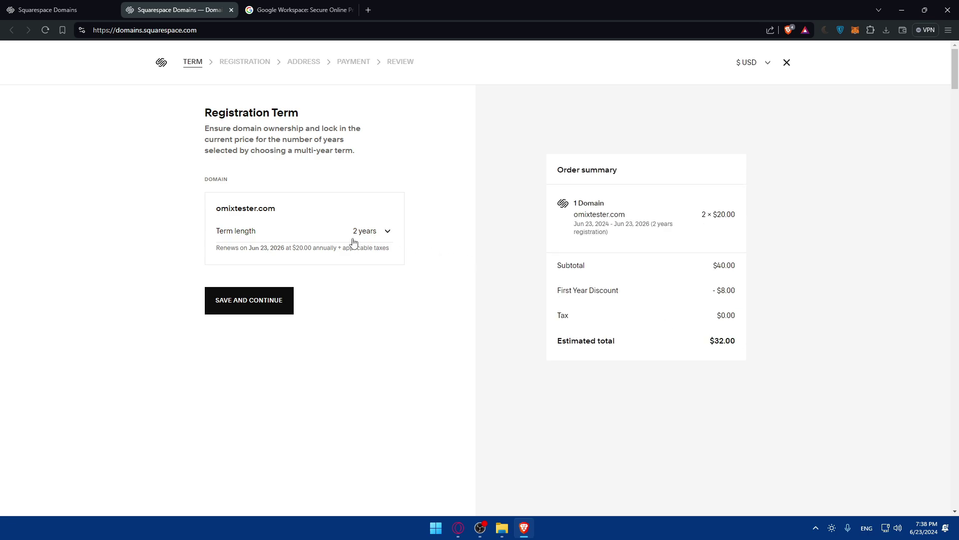
click(352, 238)
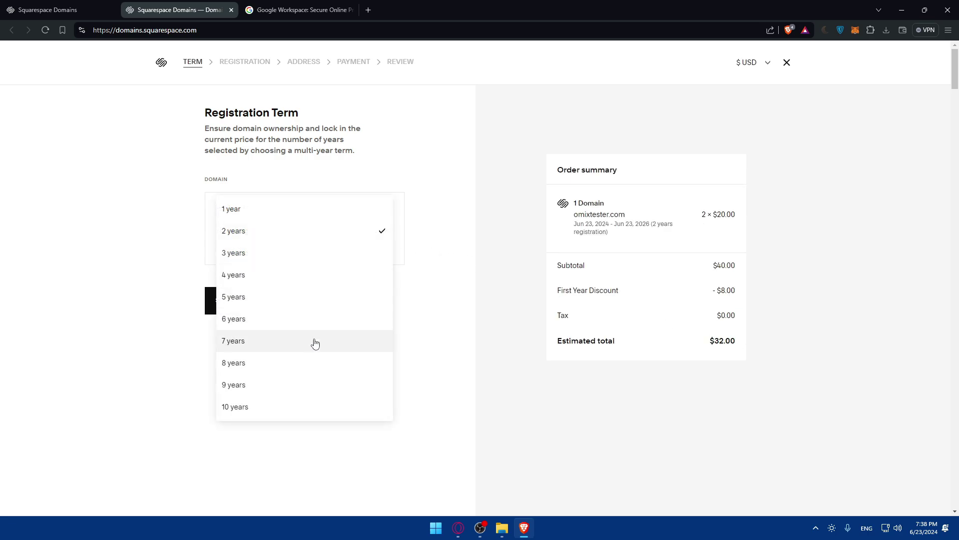
click(276, 400)
drag(714, 292, 739, 296)
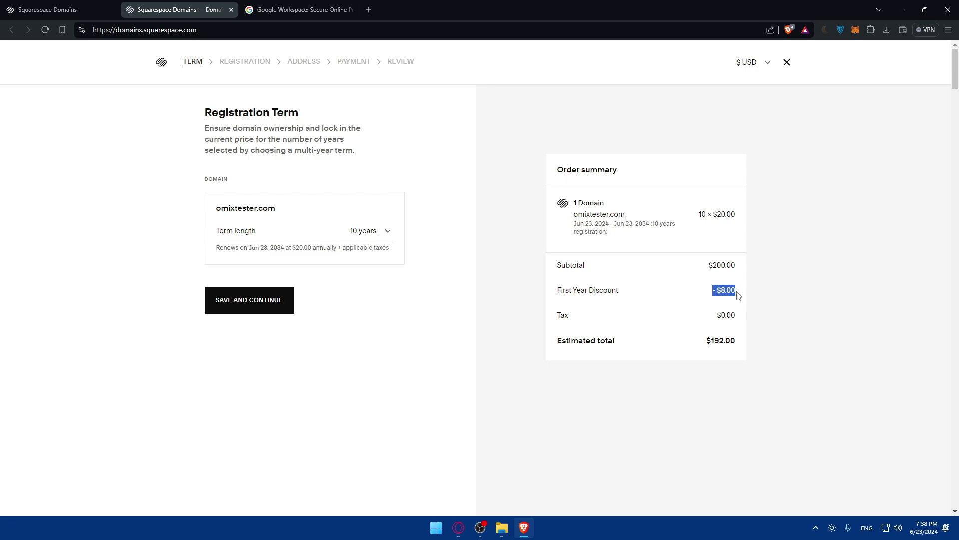
click(274, 303)
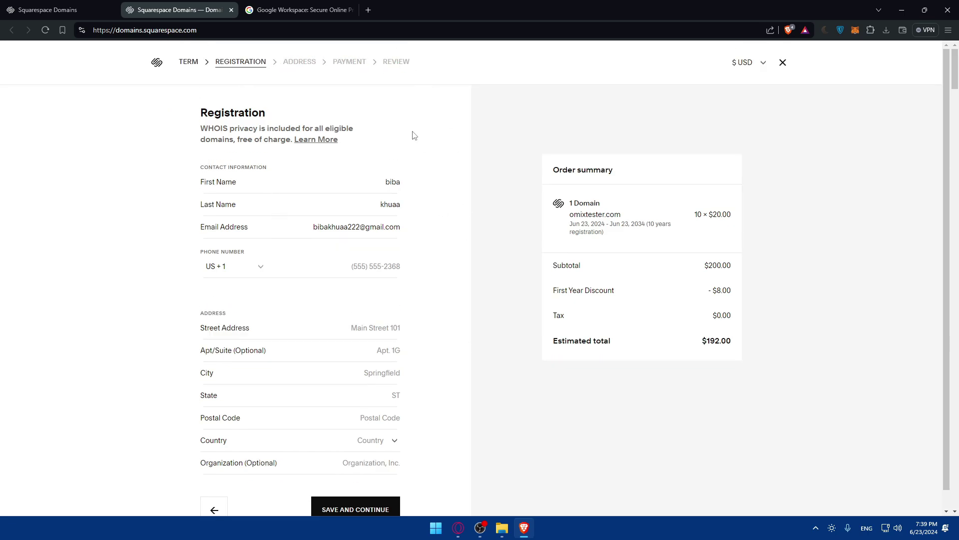
- Close the checkout tab and reload the Squarespace Domains page, which still lists no domains
click(231, 10)
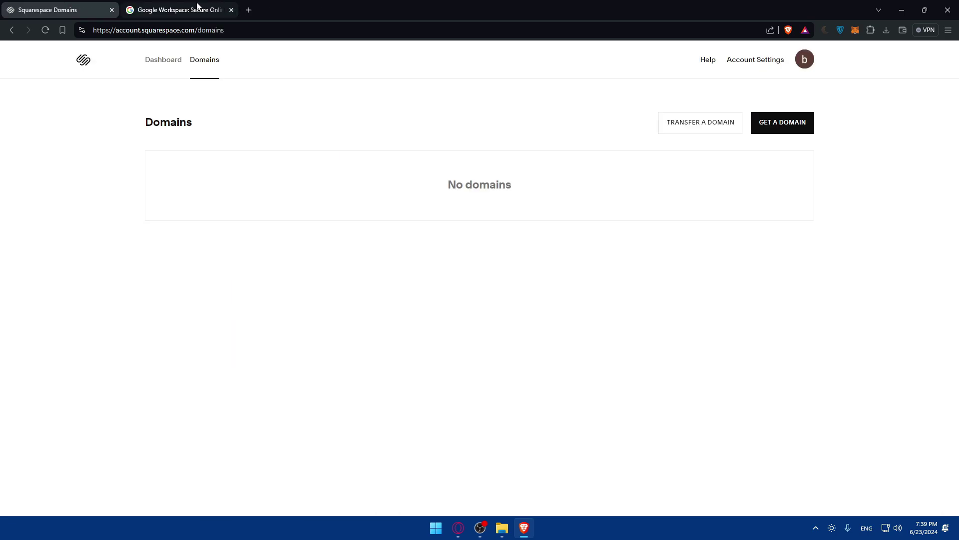
click(45, 30)
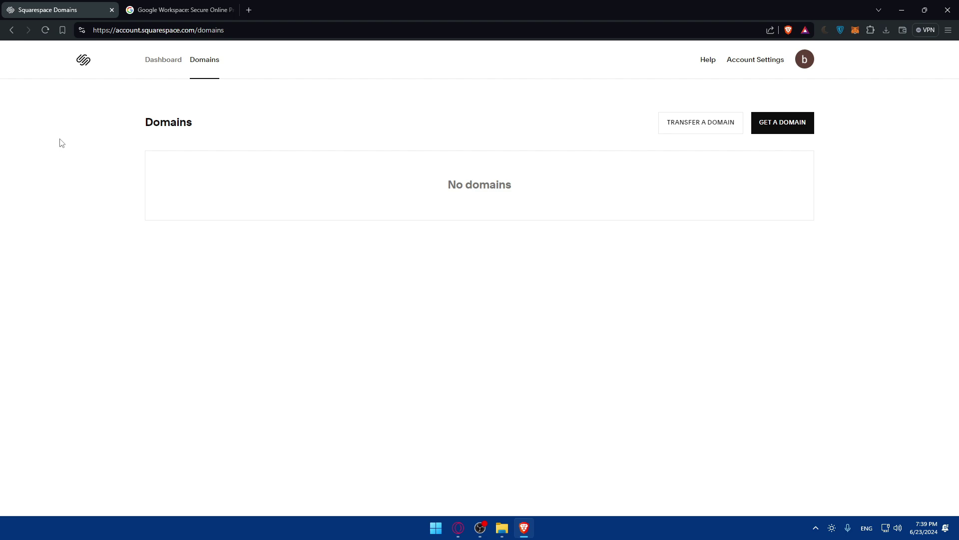
- In the Google Workspace tab, enter the account password for admin.google.com and submit it
click(141, 6)
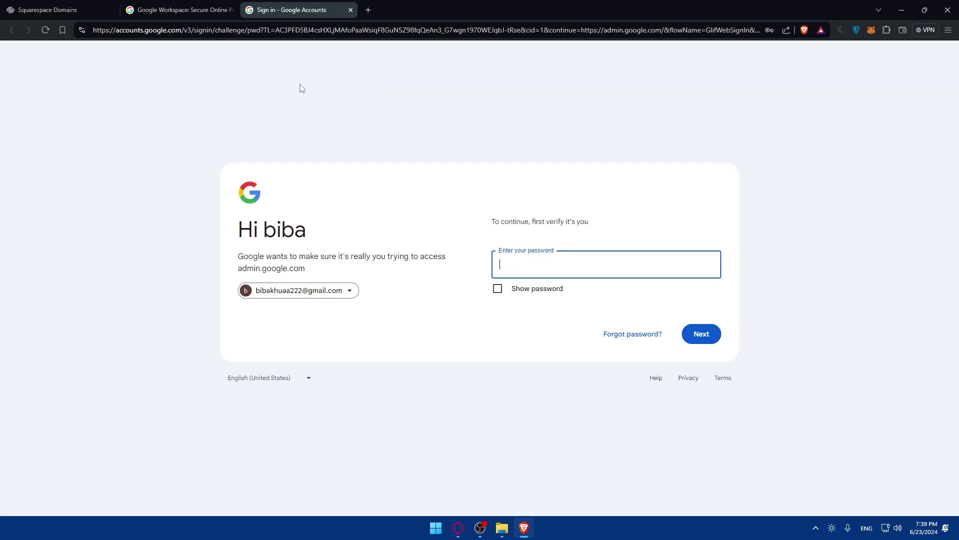
text(••••••)
click(692, 338)
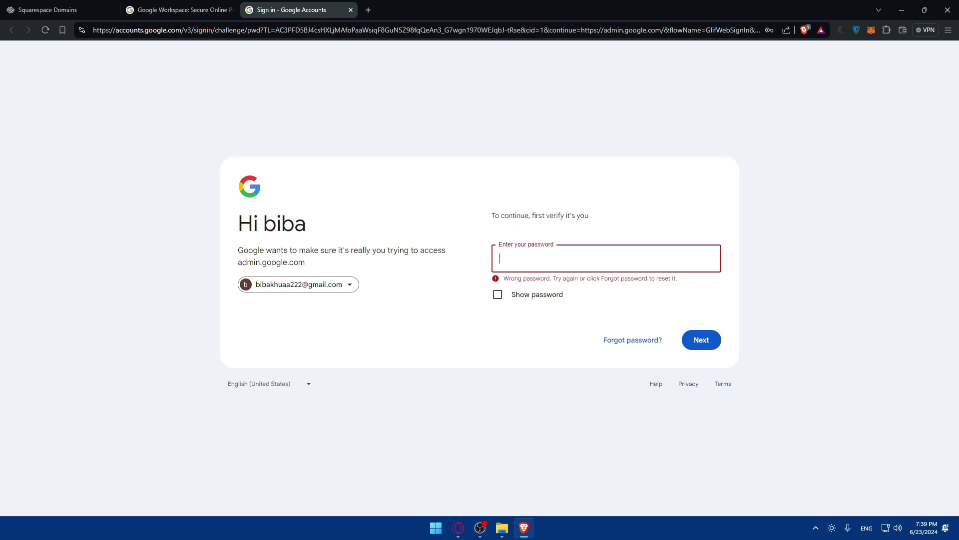
key(alt+Tab)
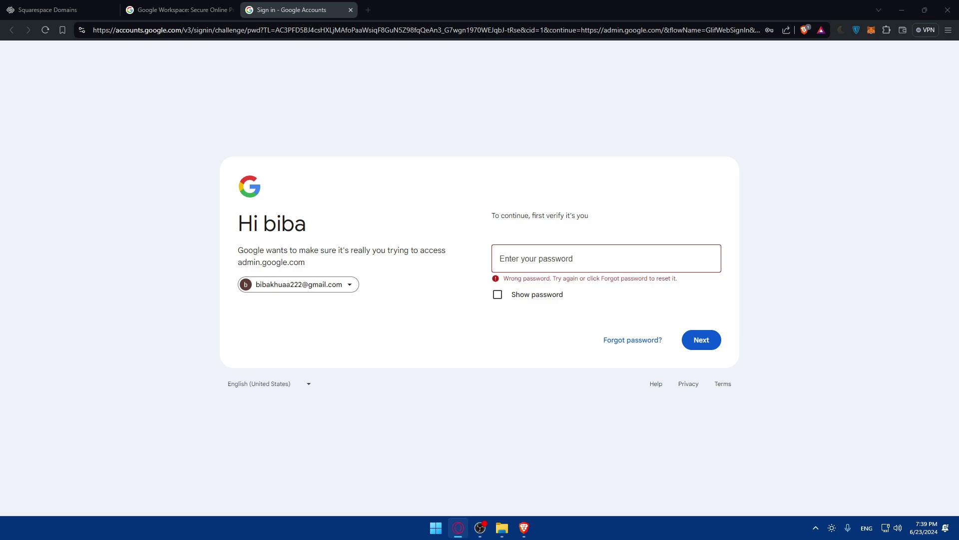
- Paste the saved password, resubmit it, and continue with the listed administrator account
key(alt+Tab)
key(ctrl+v)
key(Return)
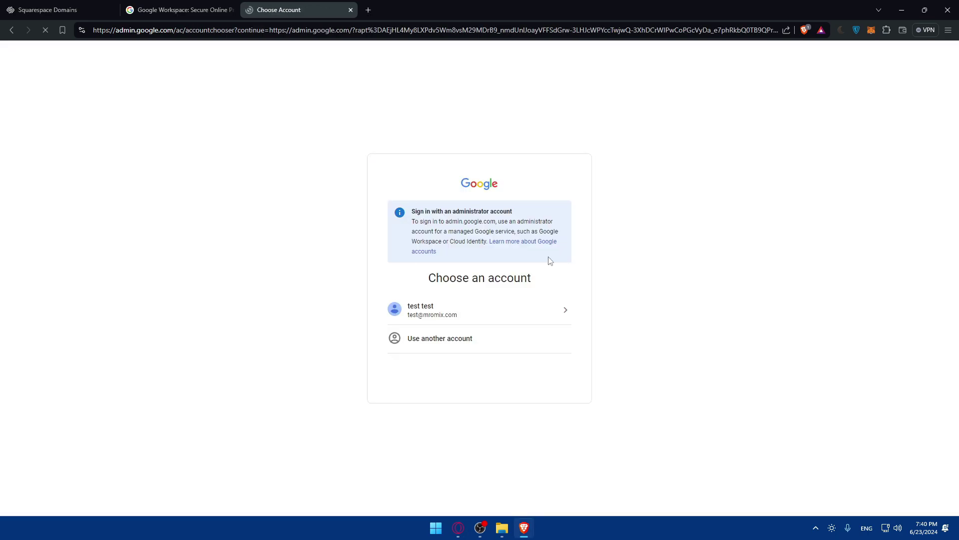
click(465, 320)
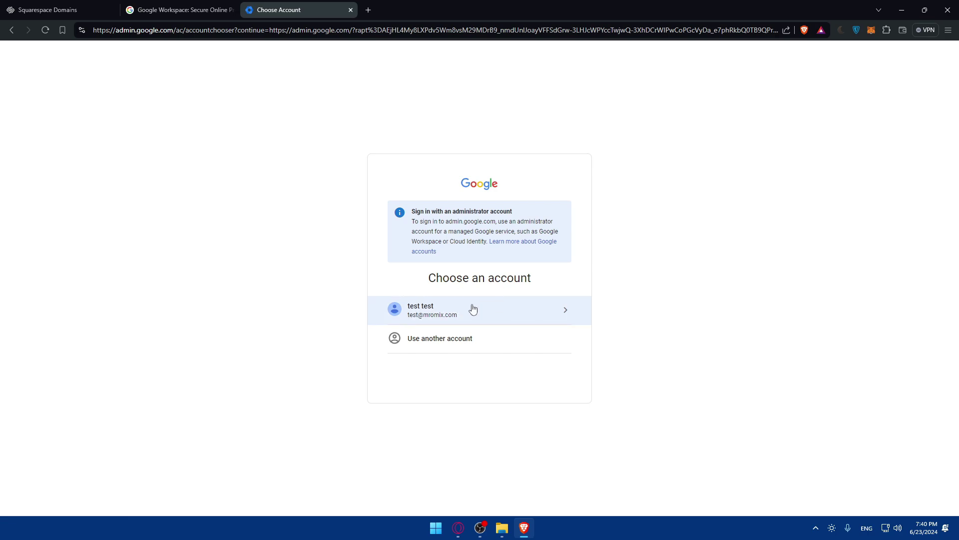
click(472, 308)
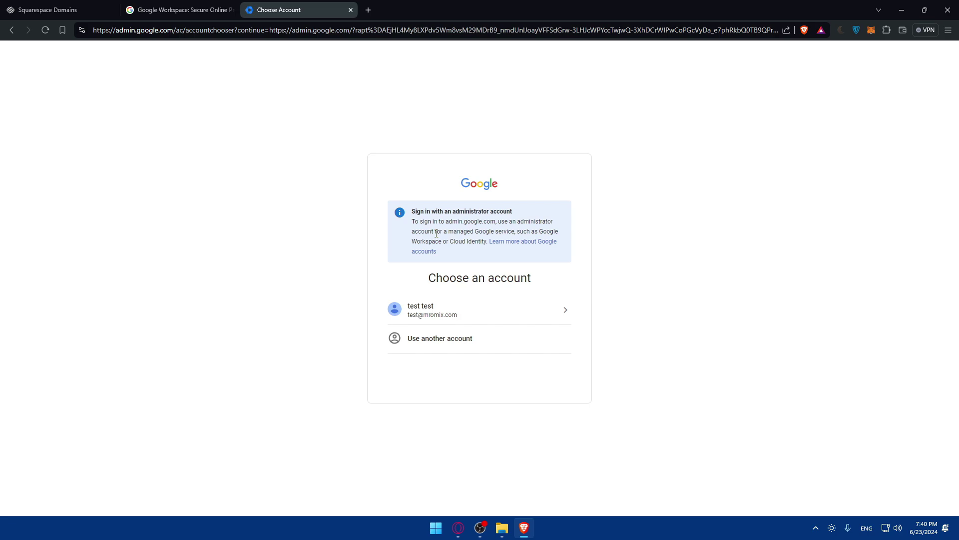
- Try another account, return to the chooser, reselect the administrator account, then close the admin sign-in tab
click(452, 343)
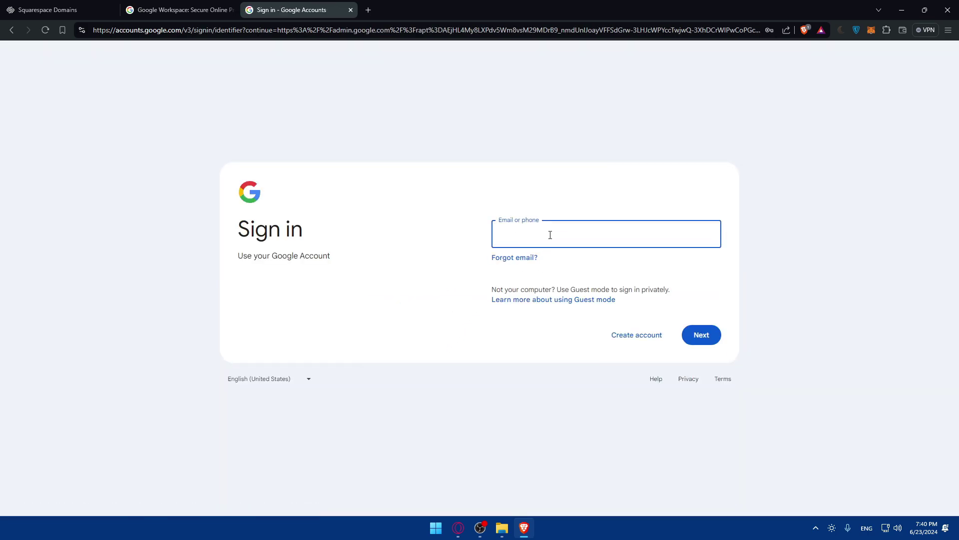
key(alt+Left)
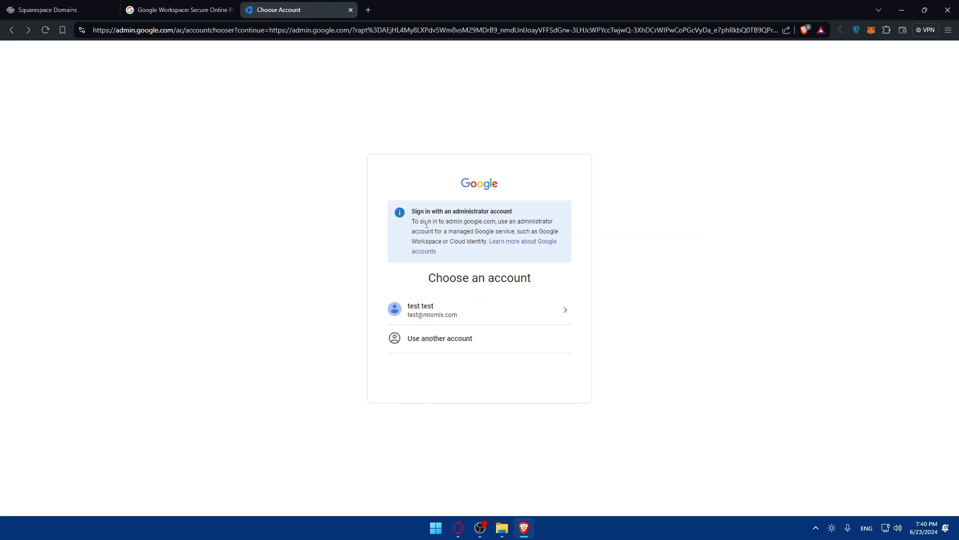
click(513, 215)
click(469, 313)
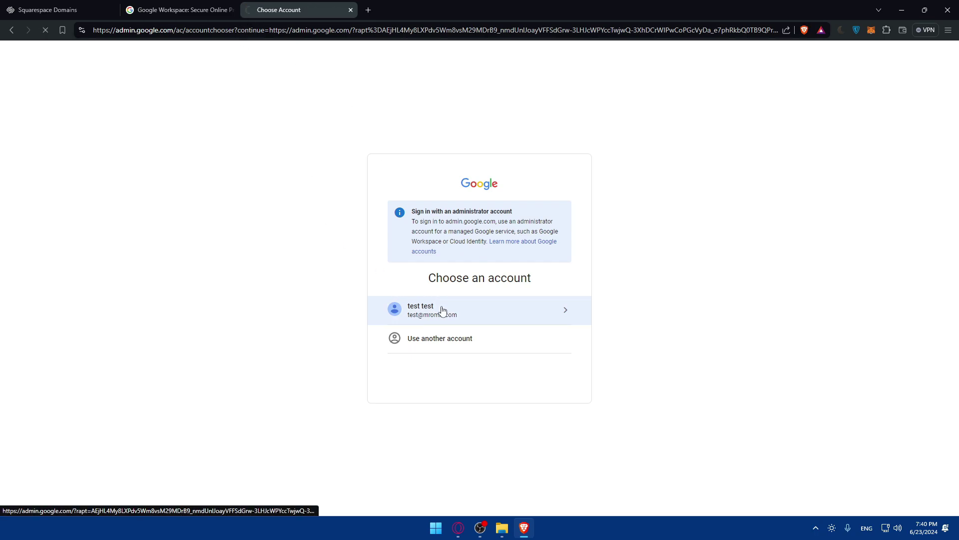
click(351, 10)
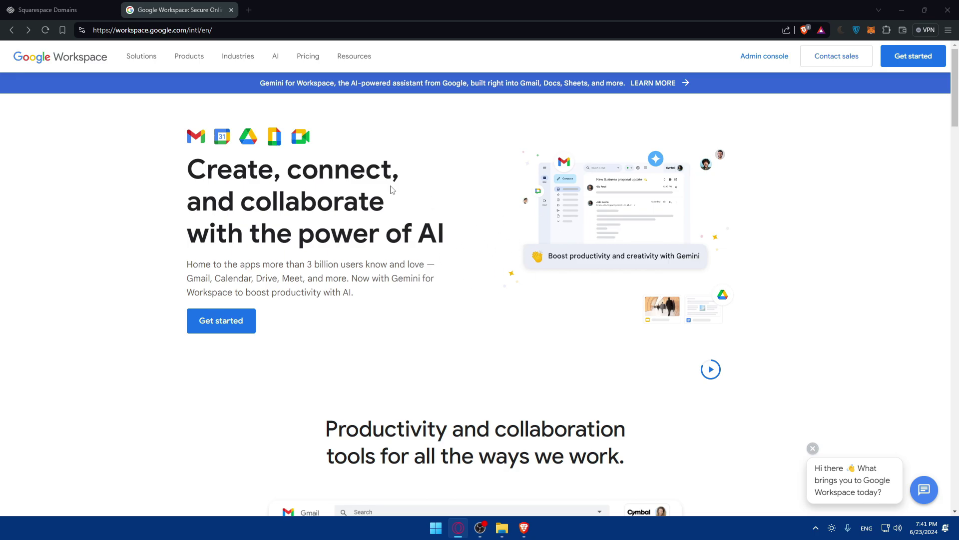
key(ctrl+shift+Tab)
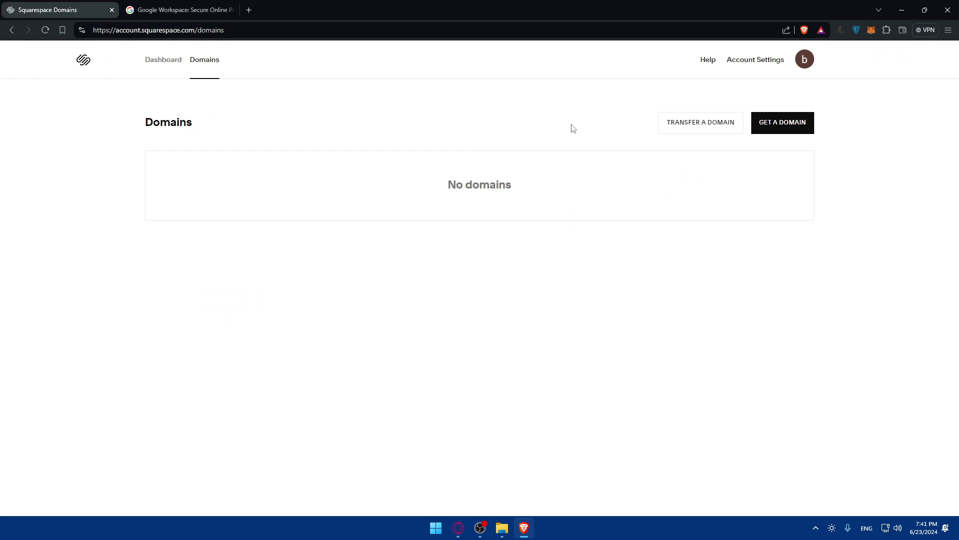
click(193, 9)
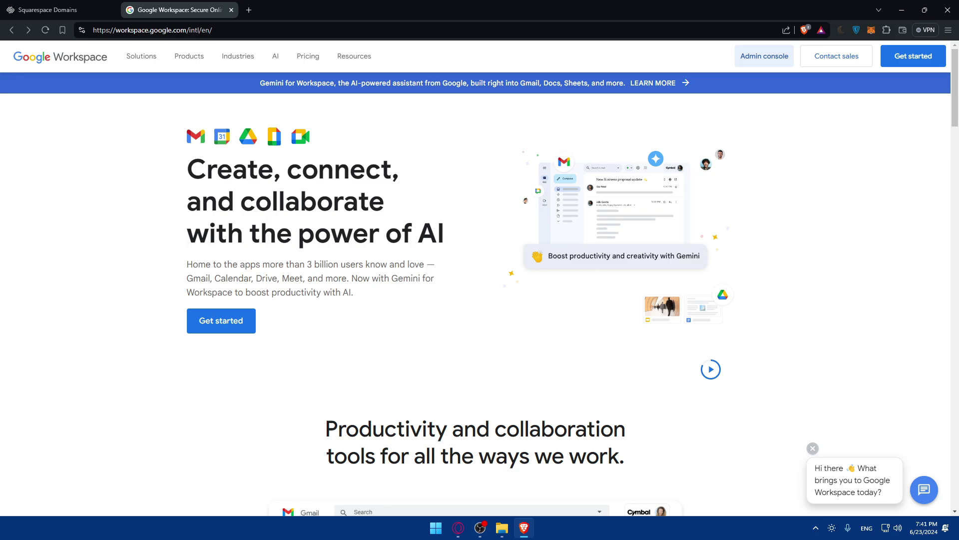
click(57, 6)
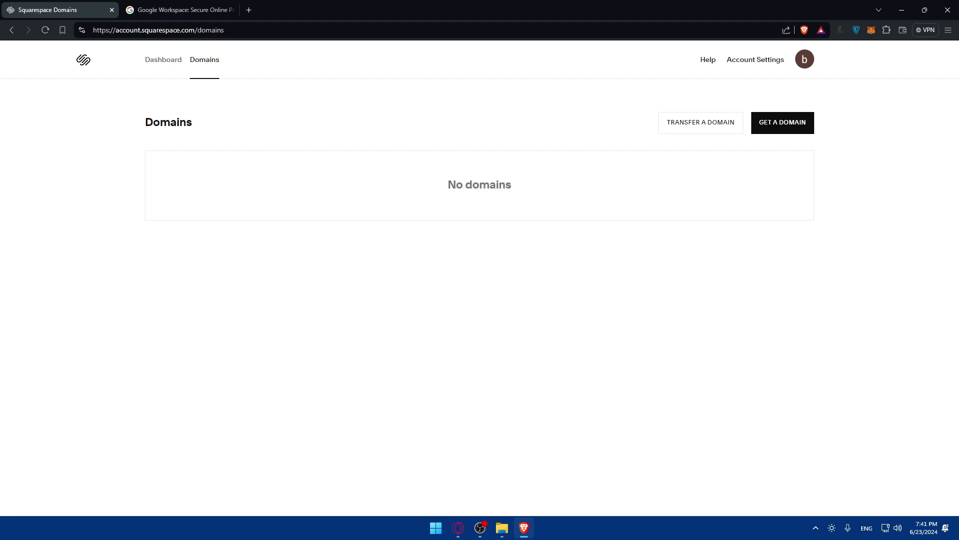
click(207, 11)
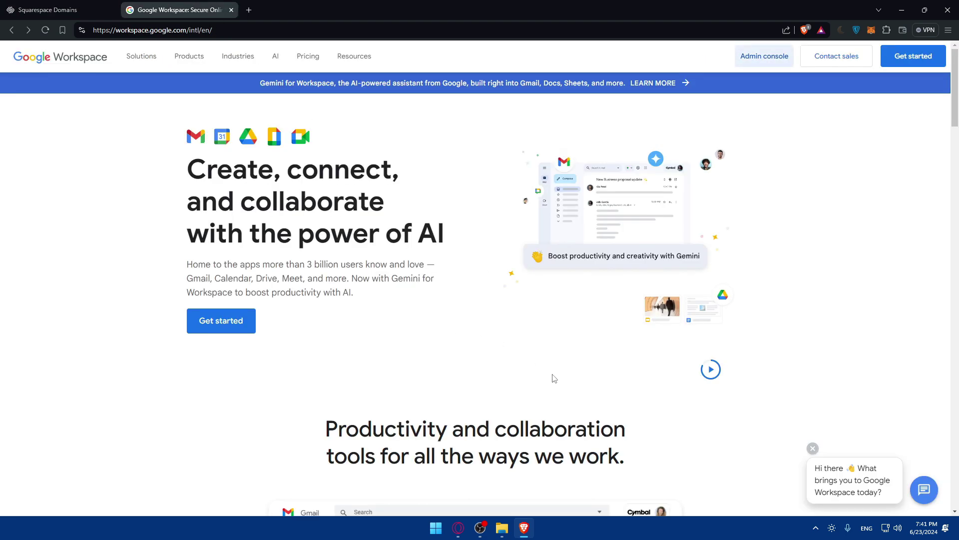